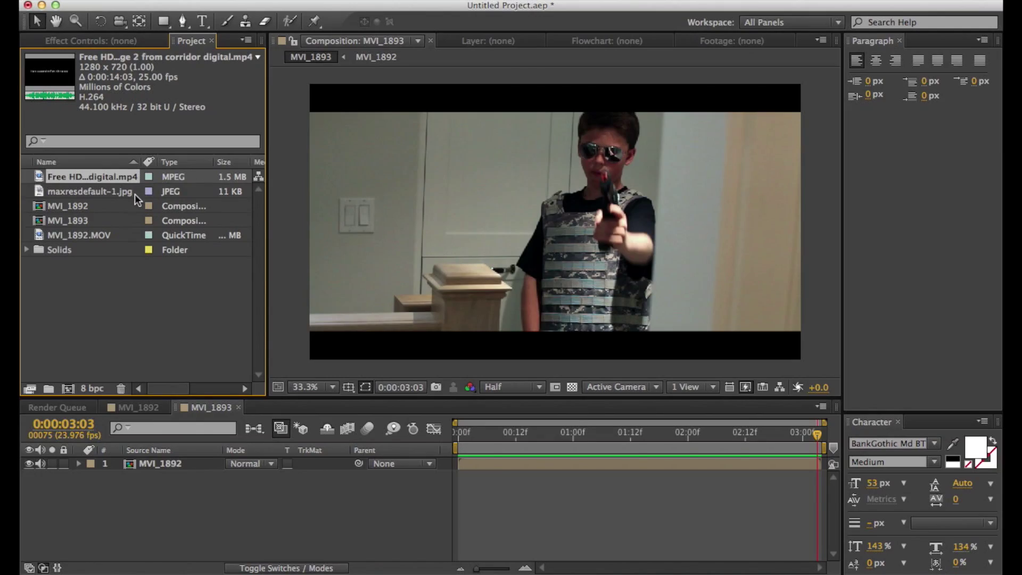
- Place maxresdefault-1.jpg above the MVI_1892 layer at 0:00:02:01 and shorten it to a single frame
{"action": "key", "text": "space"}
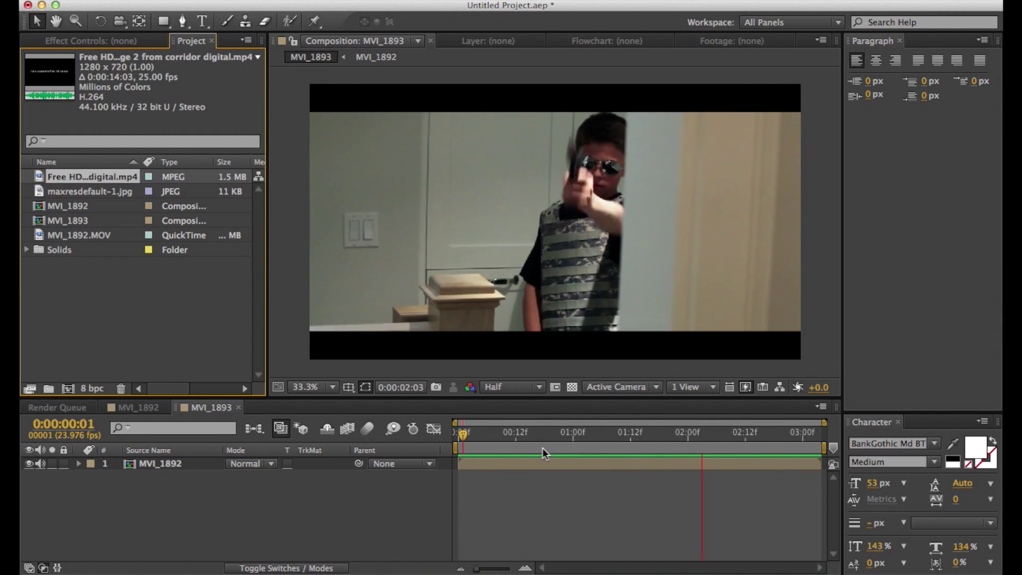
{"action": "left_click_drag", "start_coordinate": [633, 439], "coordinate": [694, 448]}
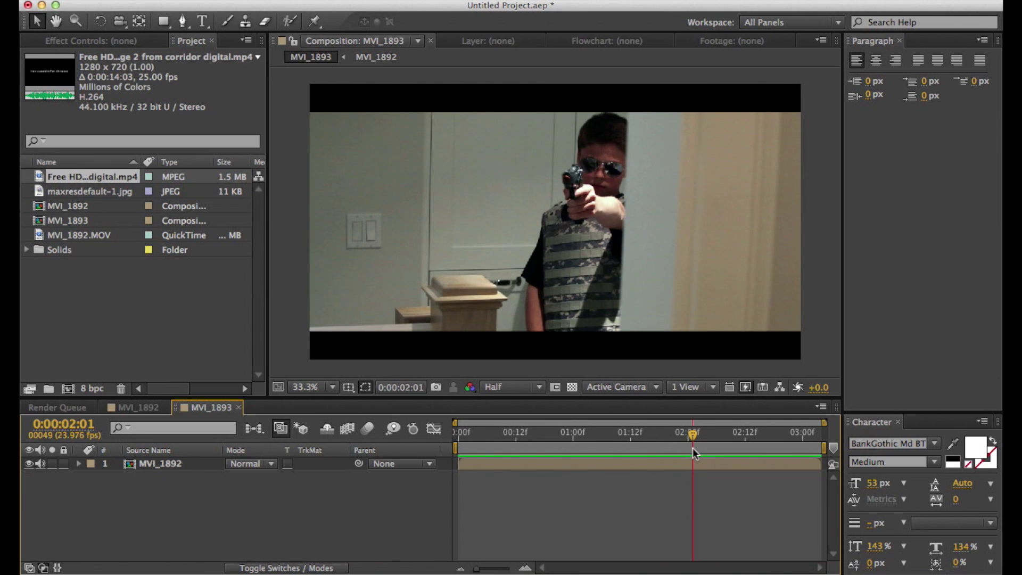
{"action": "left_click_drag", "start_coordinate": [88, 190], "coordinate": [691, 457]}
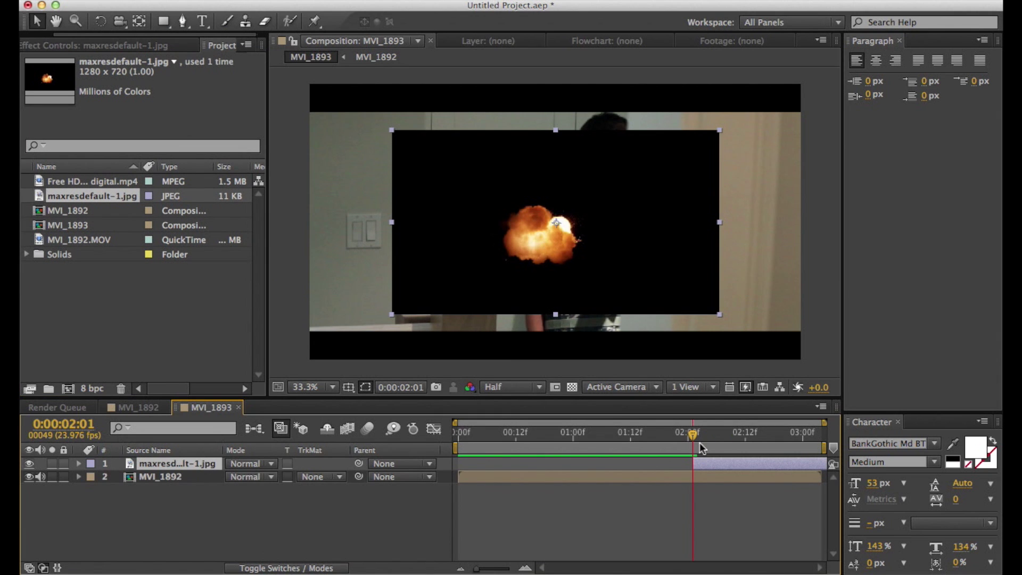
{"action": "key", "text": "ctrl+shift+d"}
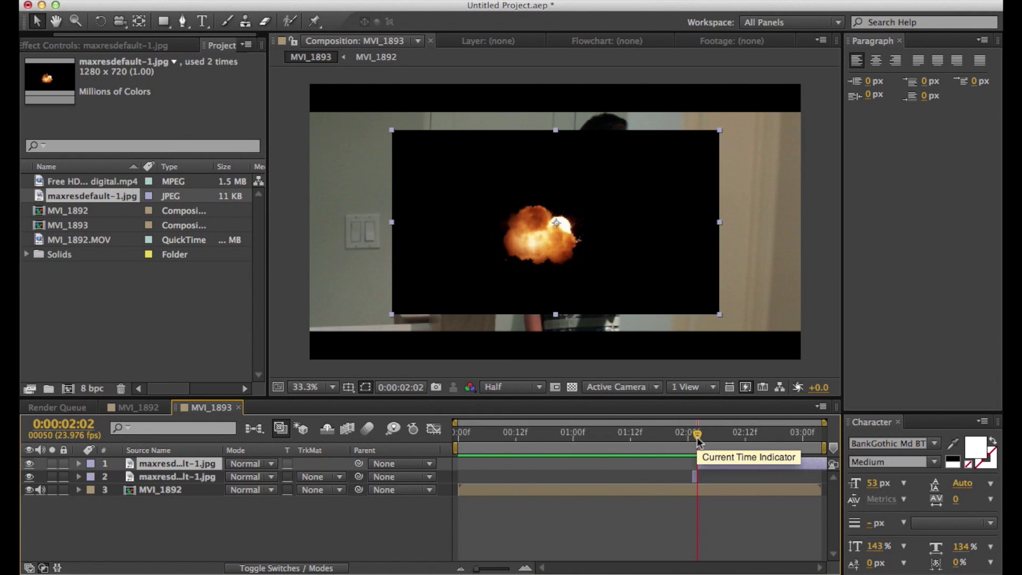
{"action": "key", "text": "Delete"}
{"action": "left_click_drag", "start_coordinate": [696, 437], "coordinate": [692, 437]}
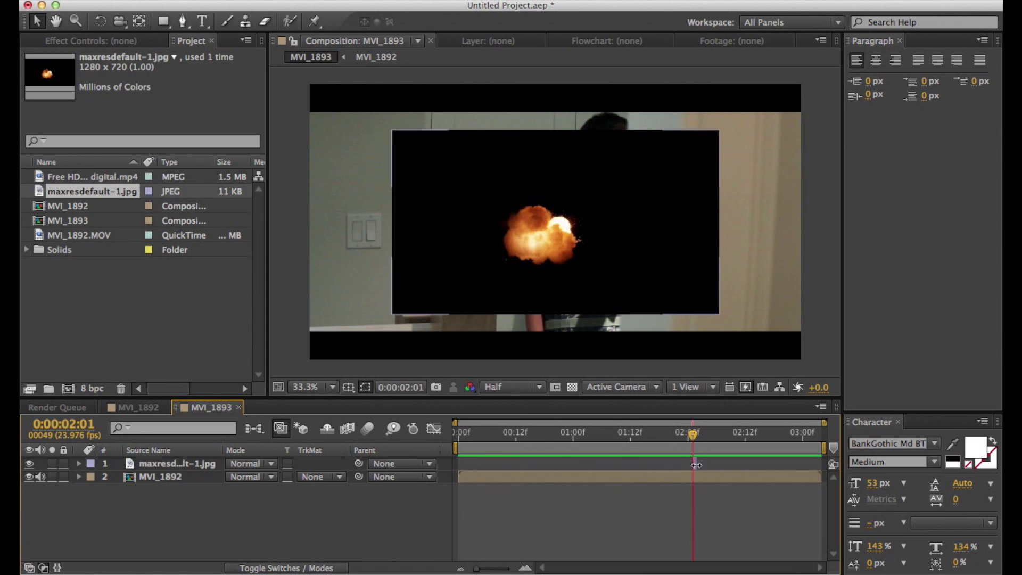
- Set the explosion image layer's blending mode to Add and move the explosion over the gun's muzzle
{"action": "left_click", "coordinate": [568, 462]}
{"action": "left_click", "coordinate": [250, 464]}
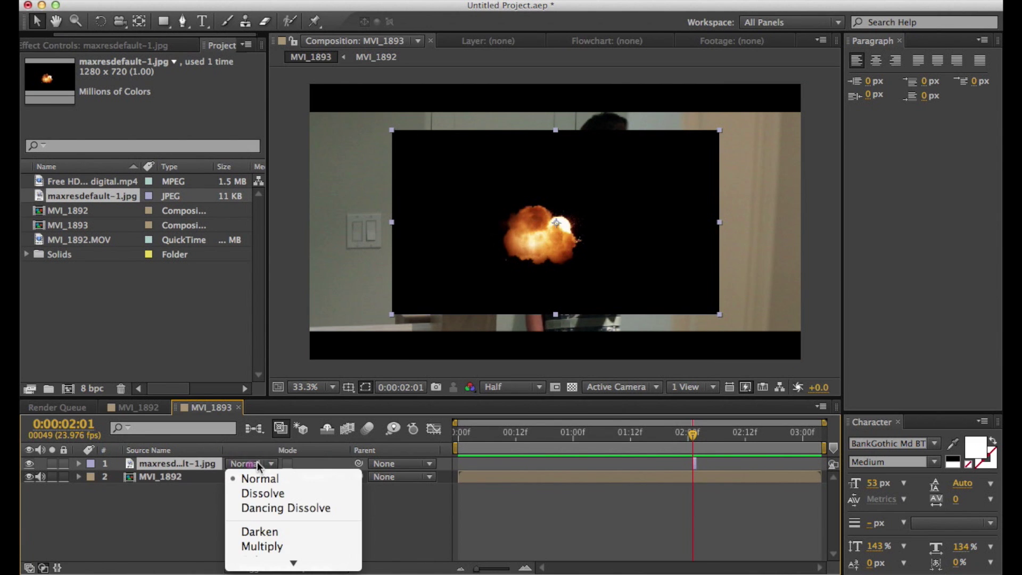
{"action": "left_click", "coordinate": [256, 468]}
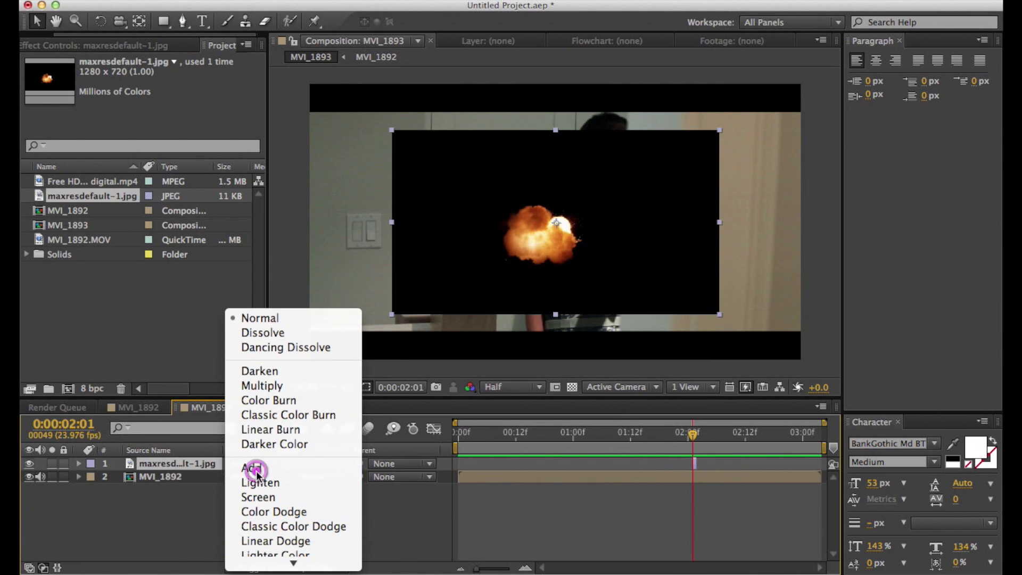
{"action": "left_click_drag", "start_coordinate": [548, 262], "coordinate": [565, 201]}
- Scale the explosion layer to 83% and realign it with the gun's muzzle
{"action": "key", "text": "s"}
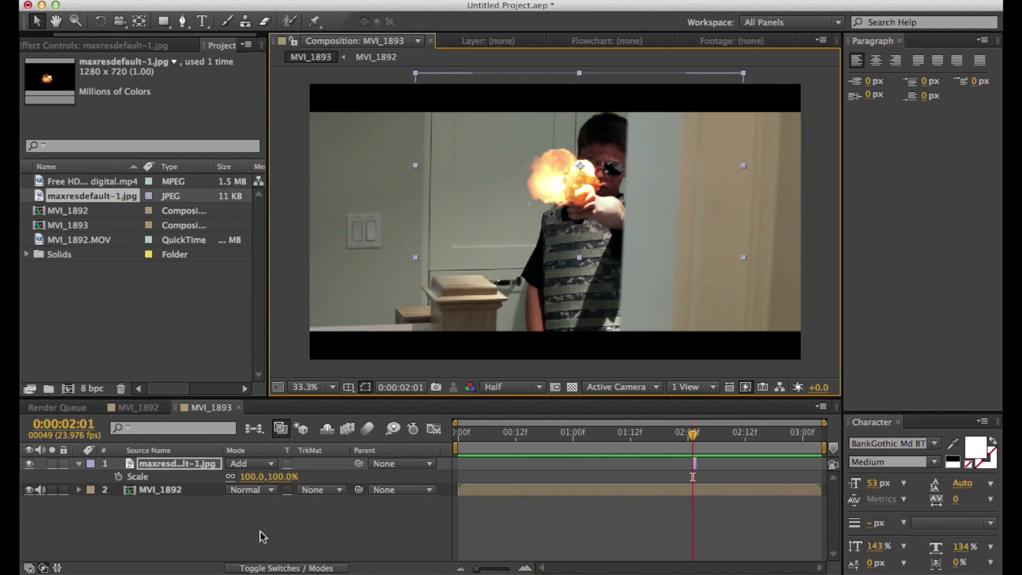
{"action": "left_click_drag", "start_coordinate": [256, 481], "coordinate": [245, 482]}
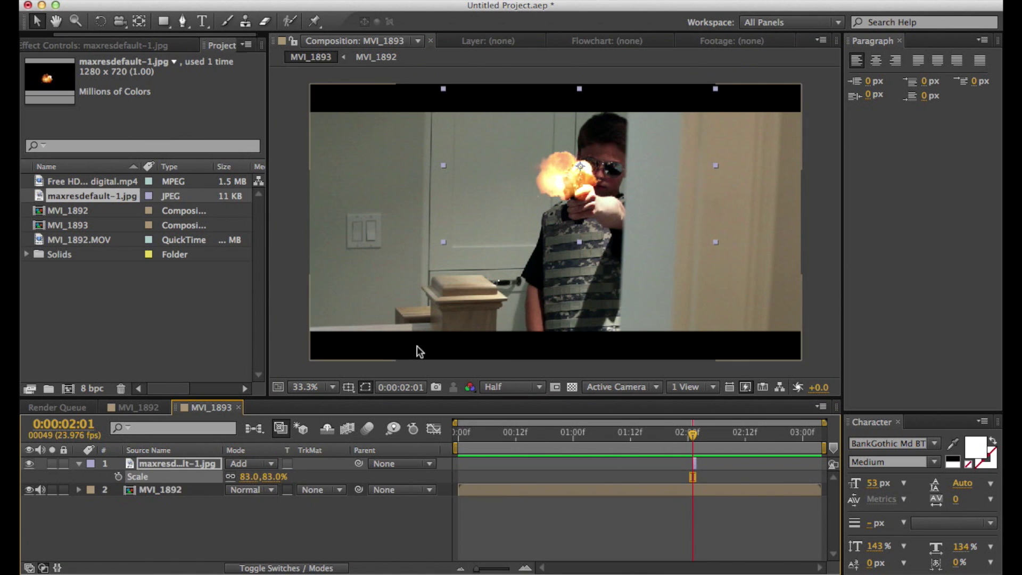
{"action": "mouse_move", "coordinate": [599, 187]}
{"action": "left_mouse_down"}
{"action": "mouse_move", "coordinate": [590, 198]}
{"action": "mouse_move", "coordinate": [594, 189]}
{"action": "left_mouse_up"}
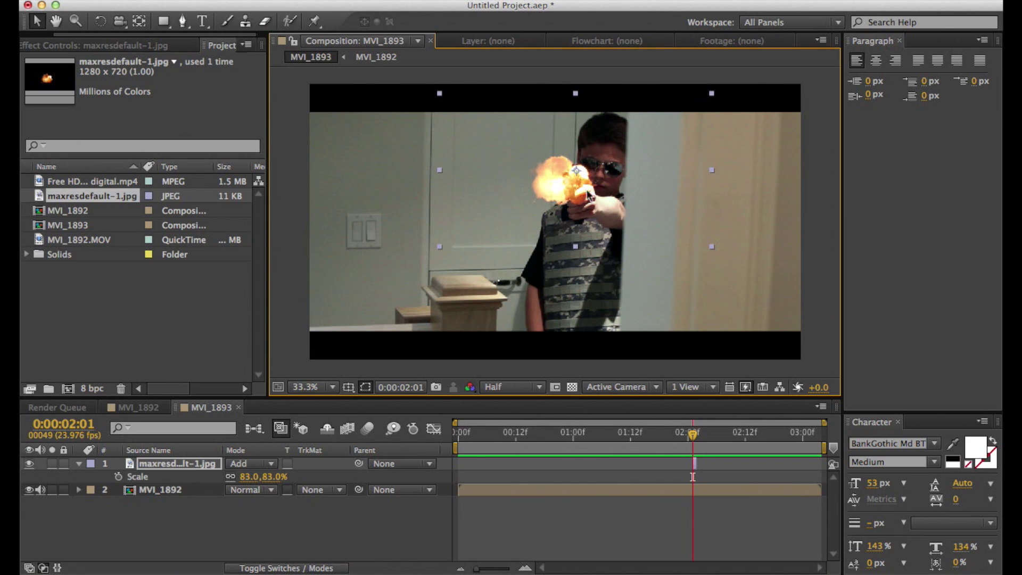
{"action": "left_click", "coordinate": [79, 463]}
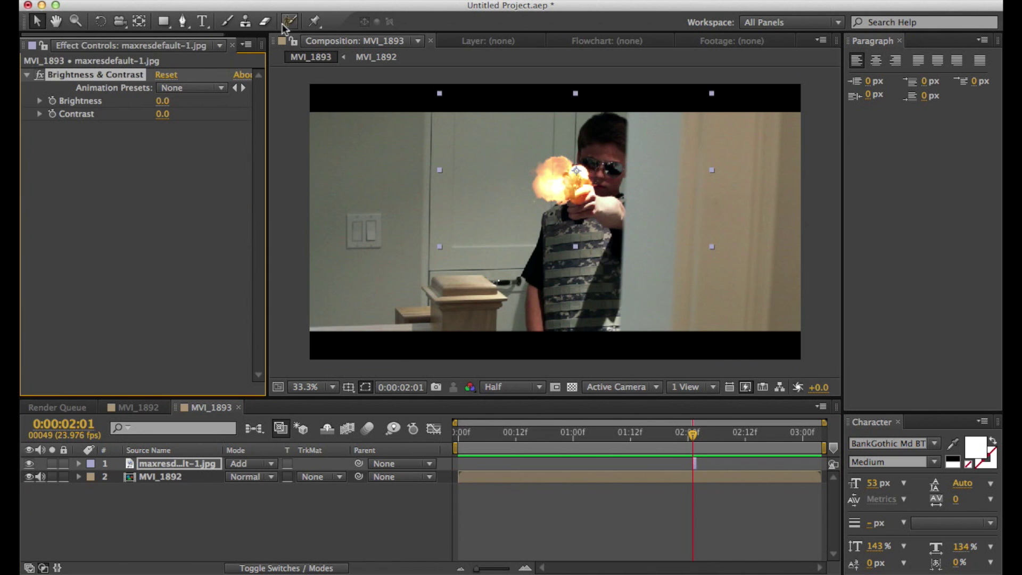
- Apply the SA Color Finesse 3 effect to the explosion layer and open its full interface
{"action": "left_click", "coordinate": [332, 0]}
{"action": "mouse_move", "coordinate": [479, 310]}
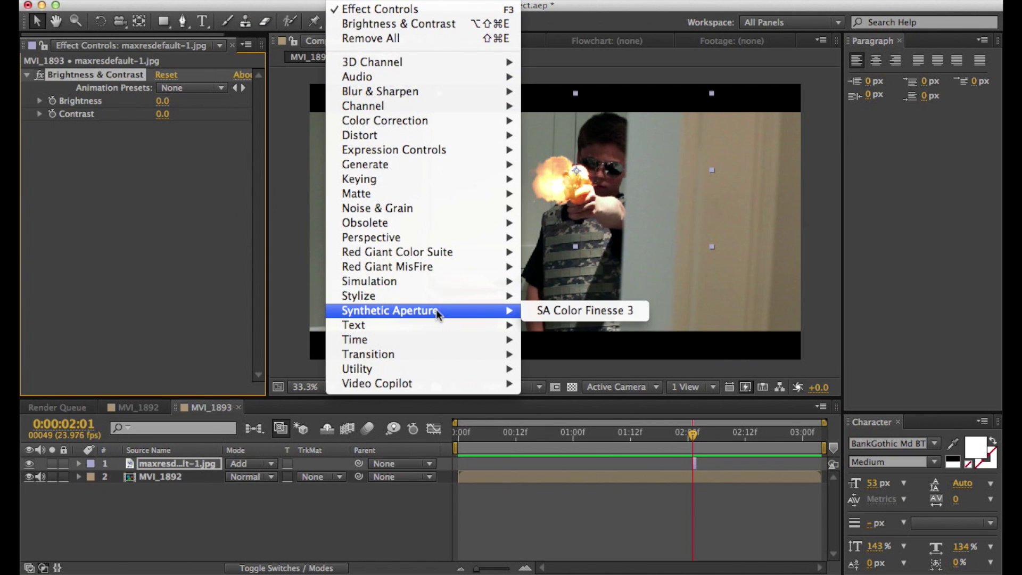
{"action": "left_click", "coordinate": [576, 311]}
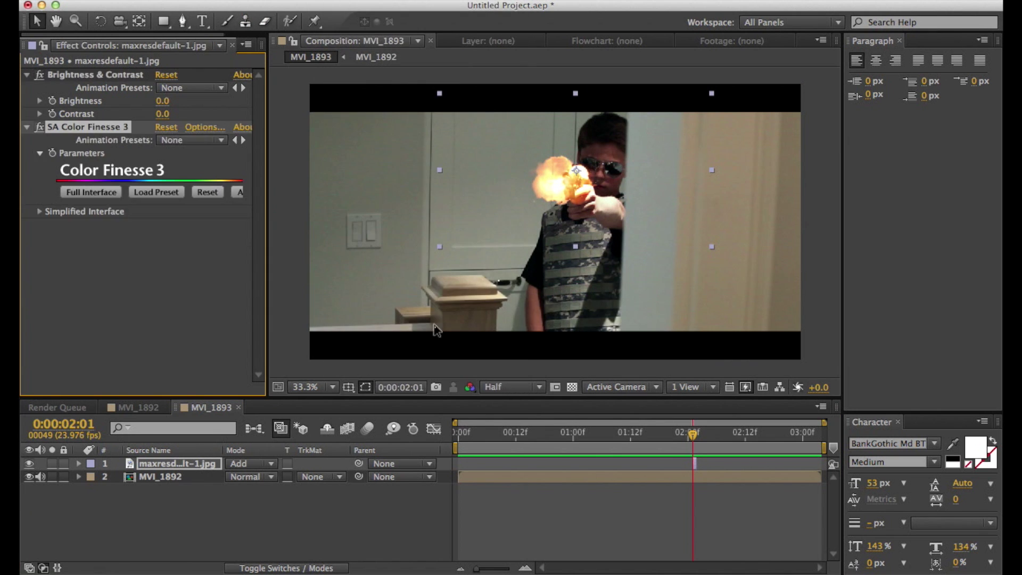
{"action": "left_click", "coordinate": [111, 192]}
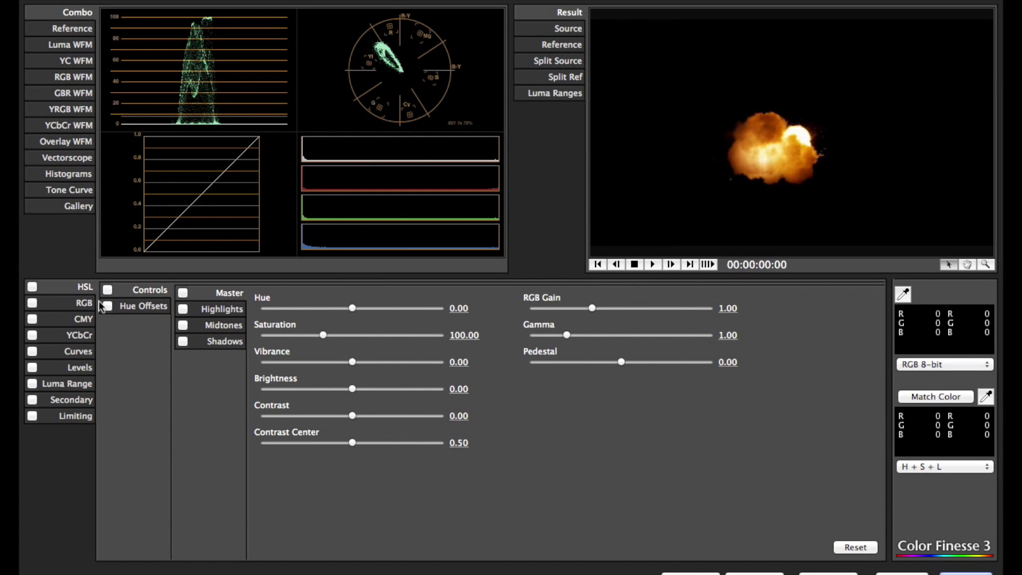
- Set the RGB Master Gain to 2.43 for the highlights and 3.00 for the midtones
{"action": "left_click", "coordinate": [71, 304]}
{"action": "left_click", "coordinate": [150, 311]}
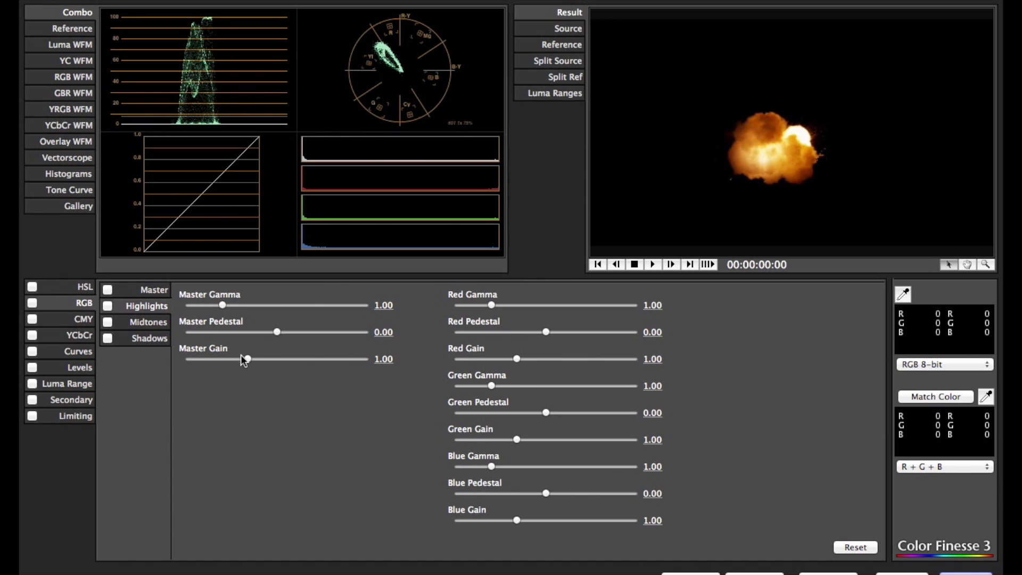
{"action": "left_click_drag", "start_coordinate": [248, 360], "coordinate": [331, 360]}
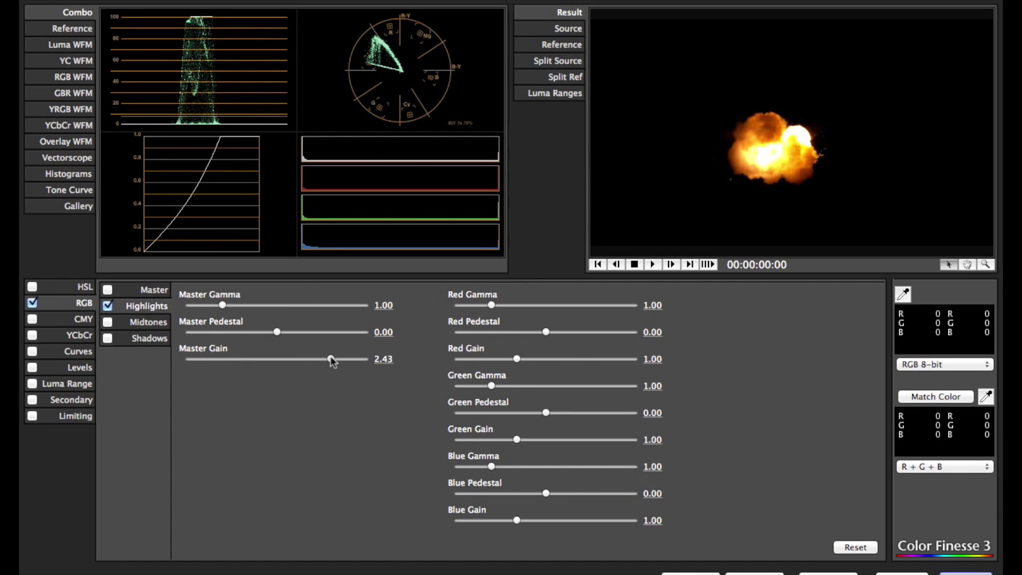
{"action": "left_click", "coordinate": [152, 338]}
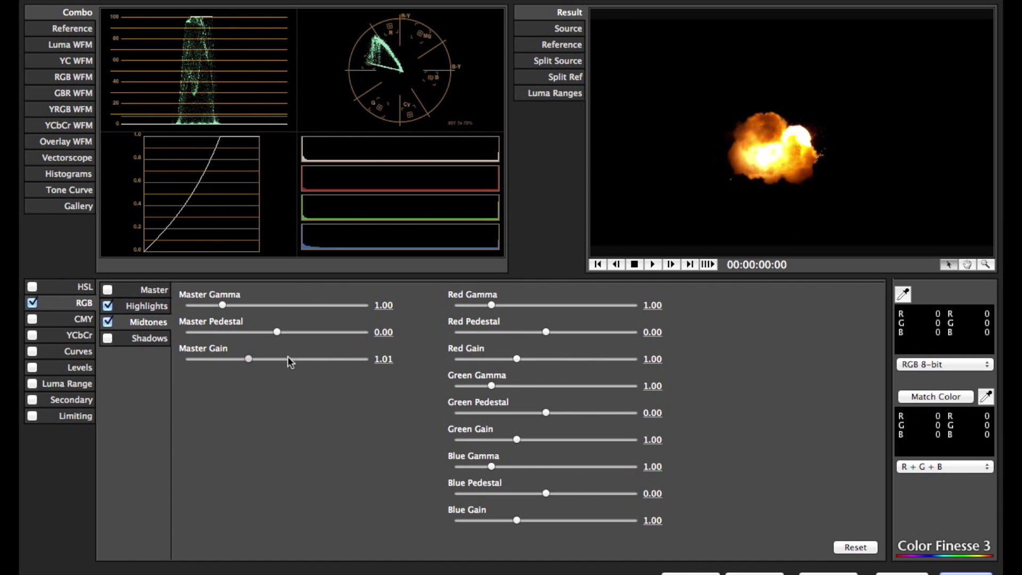
{"action": "left_click_drag", "start_coordinate": [288, 356], "coordinate": [369, 355]}
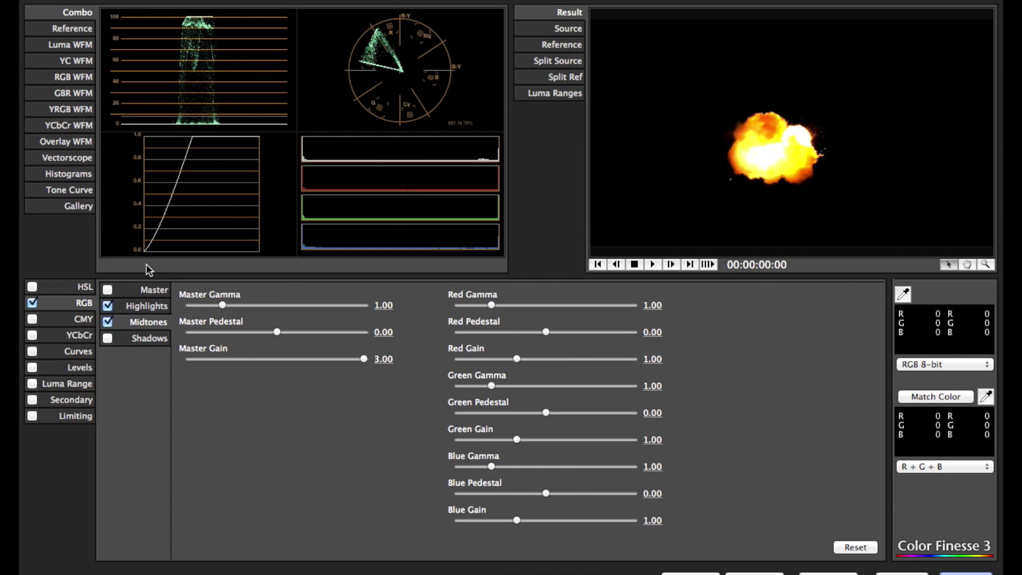
- Reduce the HSL master saturation to 40 and accept the colour correction
{"action": "left_click", "coordinate": [84, 288]}
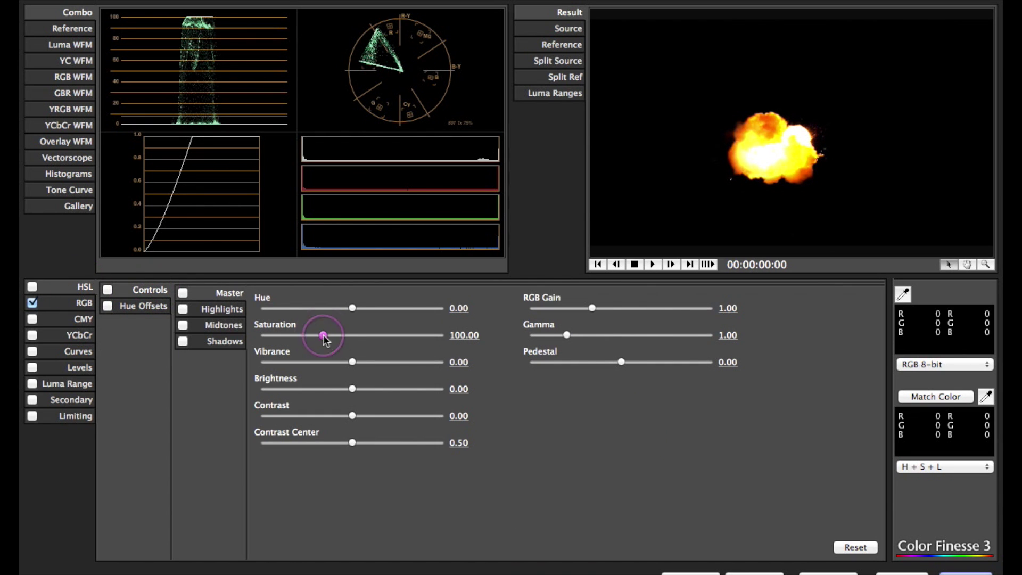
{"action": "left_click_drag", "start_coordinate": [324, 336], "coordinate": [288, 348]}
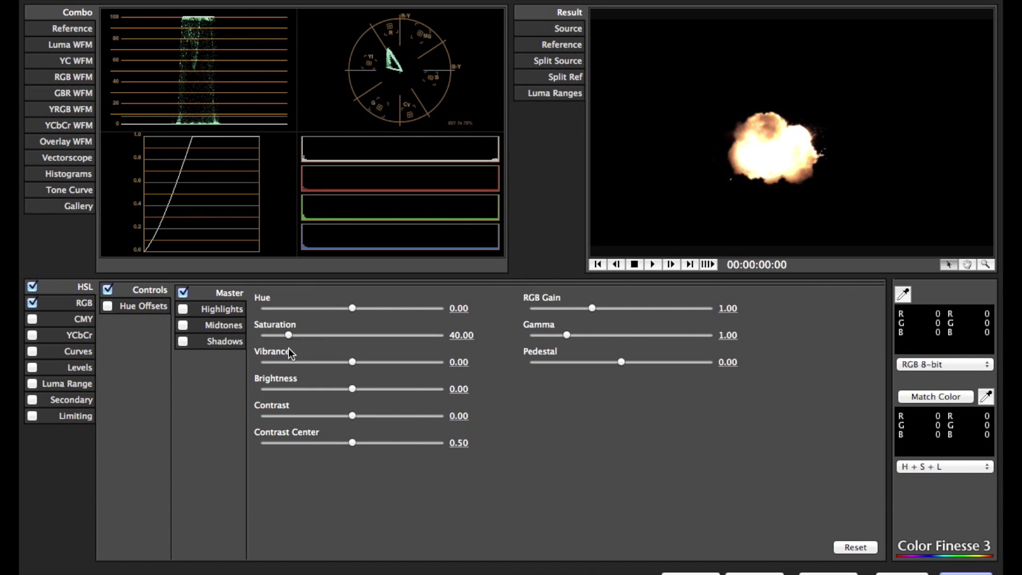
{"action": "key", "text": "Return"}
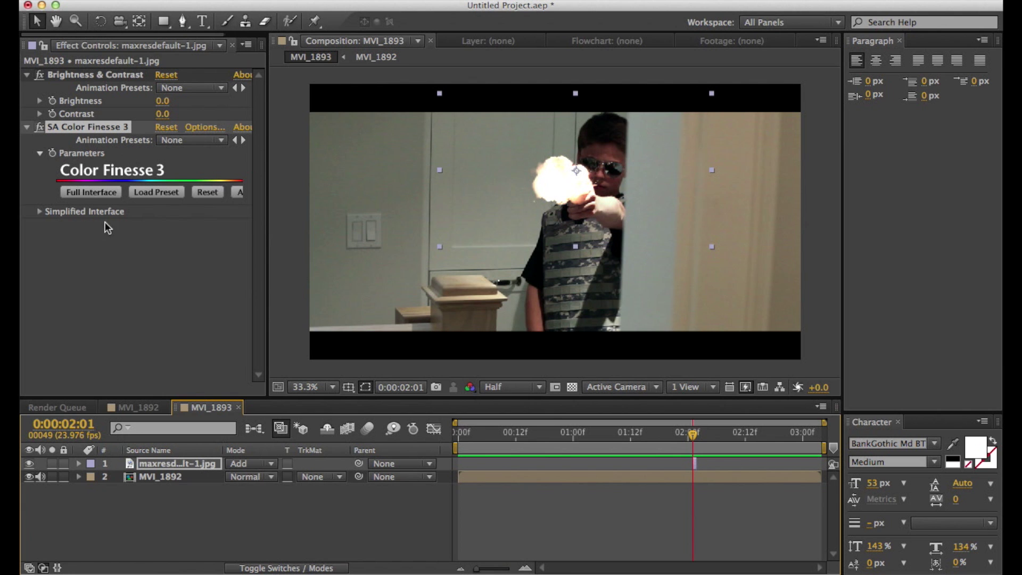
- Play back the composition around the muzzle flash to review the colour-corrected explosion
{"action": "key", "text": "space"}
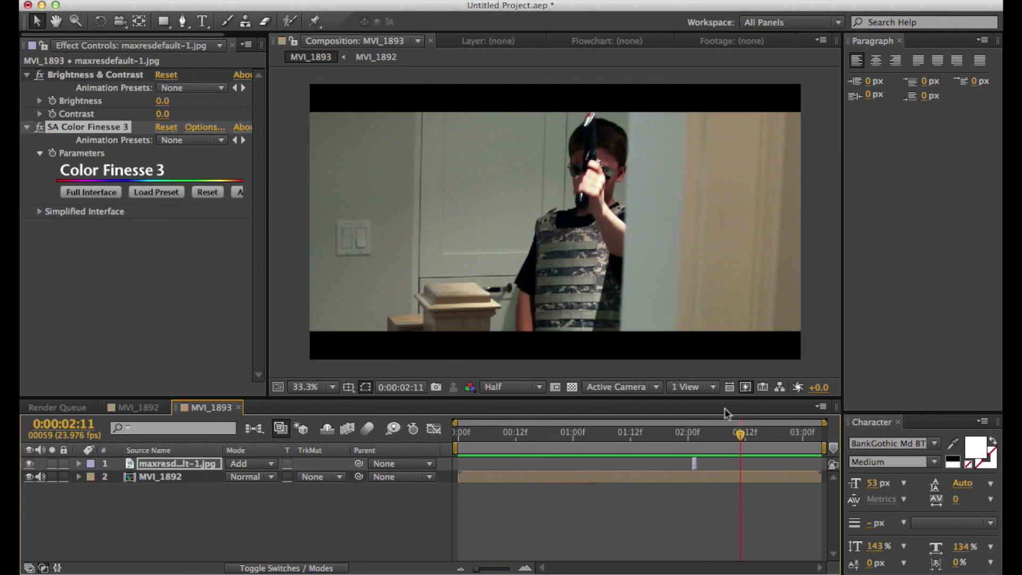
{"action": "left_click", "coordinate": [665, 437]}
{"action": "key", "text": "space"}
{"action": "key", "text": "space"}
{"action": "left_click", "coordinate": [671, 514]}
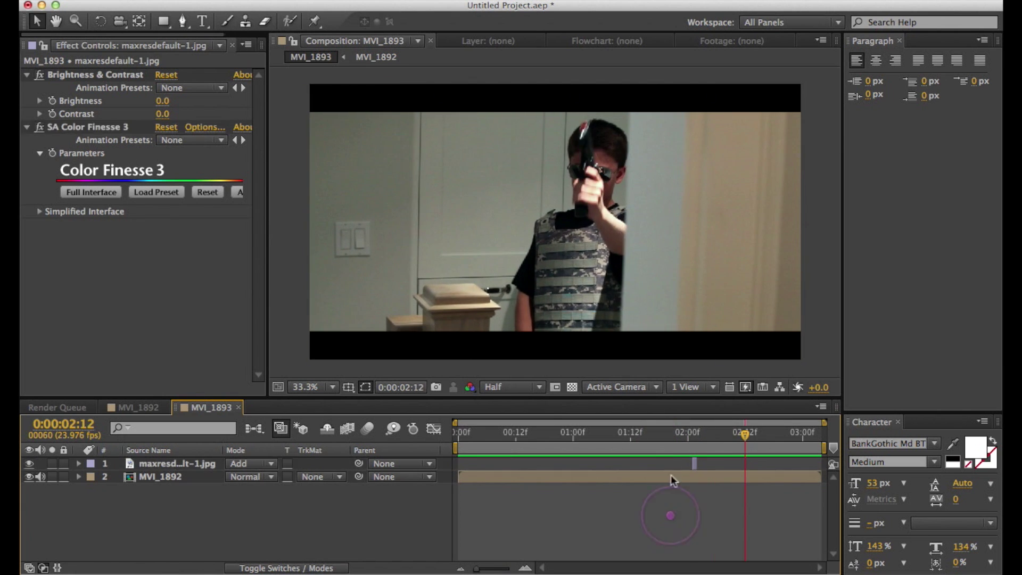
{"action": "left_click", "coordinate": [665, 440]}
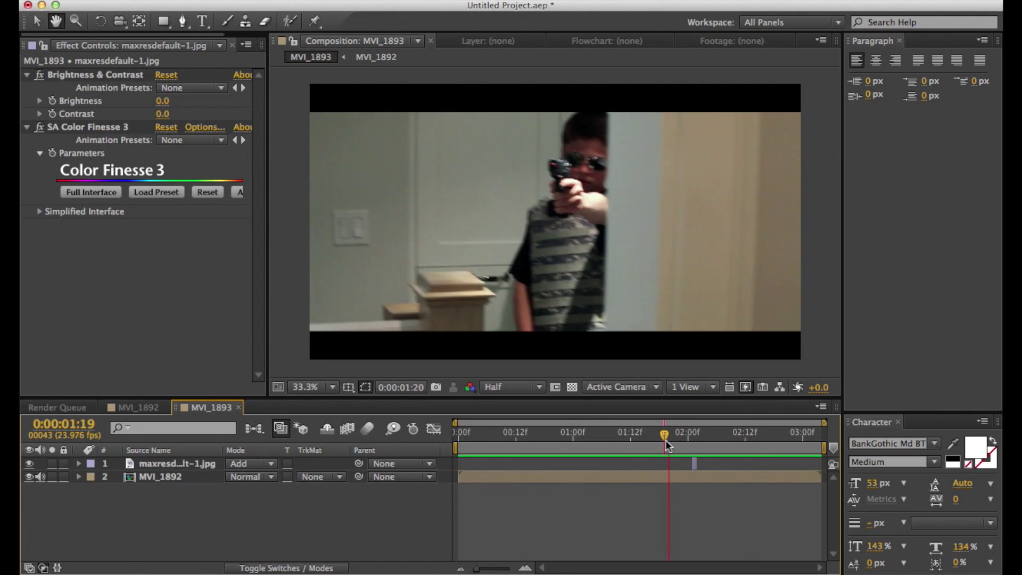
- Apply a Radial Blur to the explosion layer with the type Zoom and an amount of 21
{"action": "left_click_drag", "start_coordinate": [665, 439], "coordinate": [693, 453]}
{"action": "left_click", "coordinate": [695, 463]}
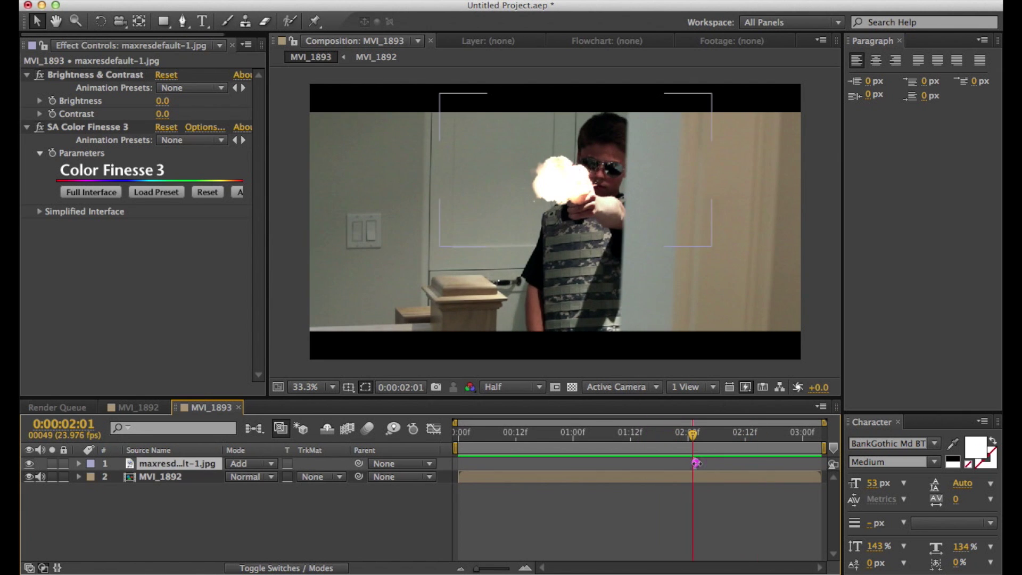
{"action": "left_click", "coordinate": [345, 1]}
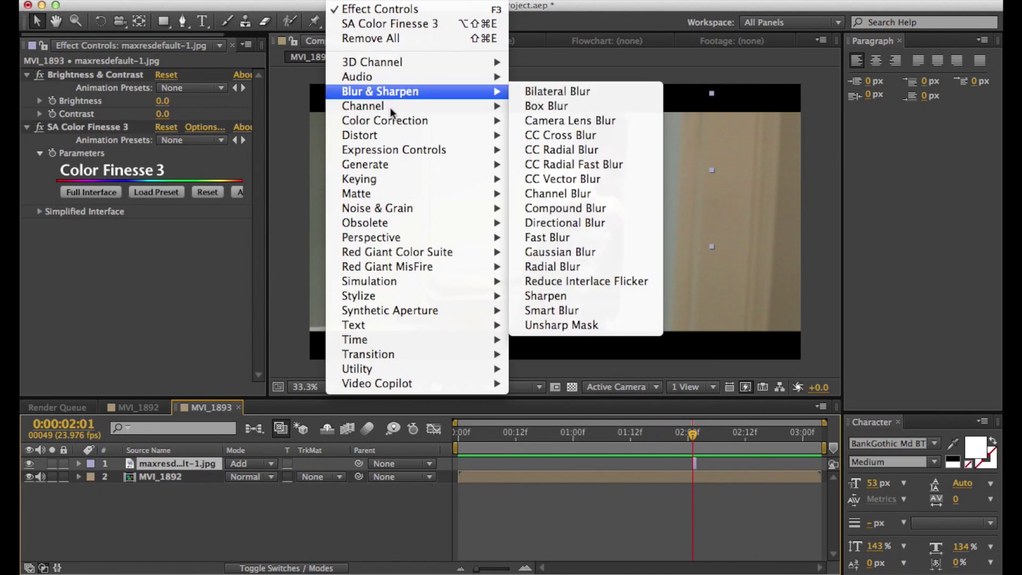
{"action": "mouse_move", "coordinate": [403, 92]}
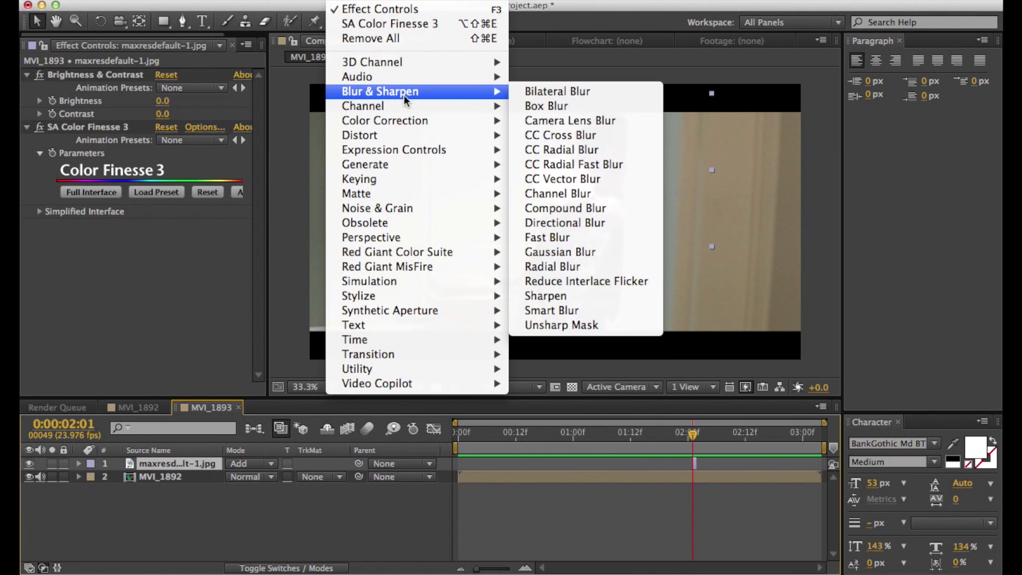
{"action": "left_click", "coordinate": [562, 267]}
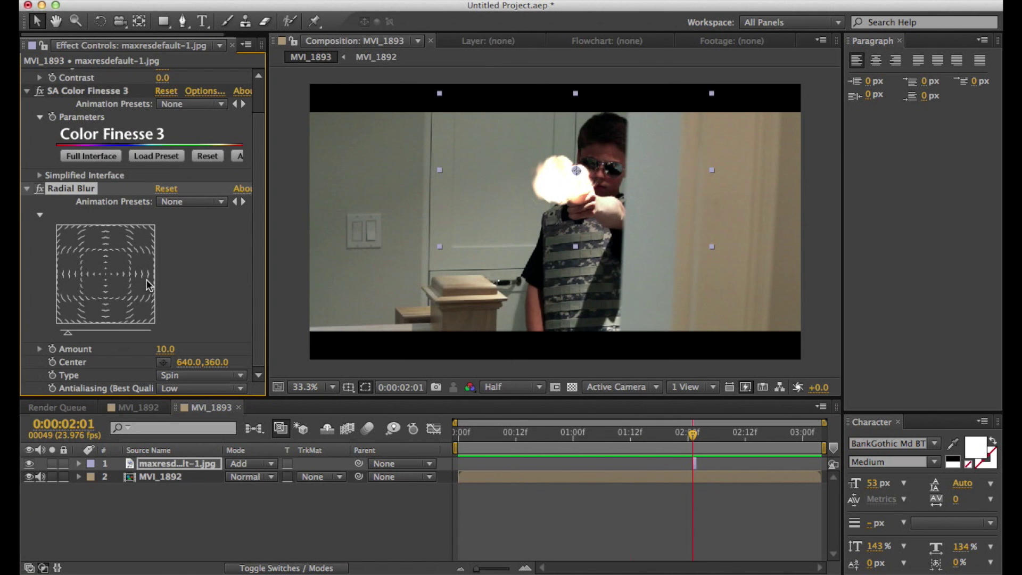
{"action": "left_click", "coordinate": [173, 375]}
{"action": "left_click", "coordinate": [172, 408]}
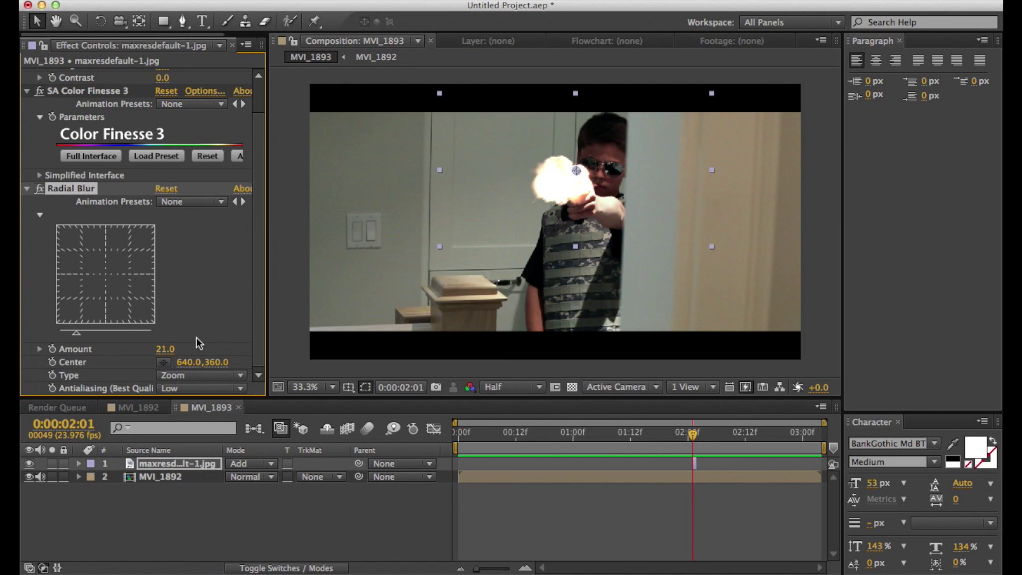
- Preview the shot from about 0:00:01:20 to check the blurred muzzle flash in motion
{"action": "left_click", "coordinate": [622, 514]}
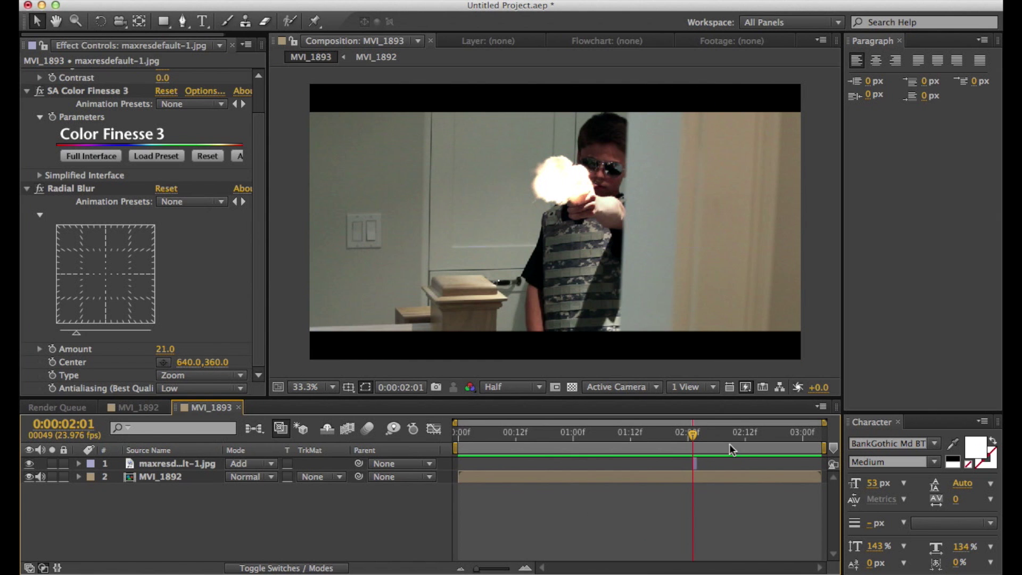
{"action": "key", "text": "space"}
{"action": "left_click", "coordinate": [670, 439]}
{"action": "key", "text": "space"}
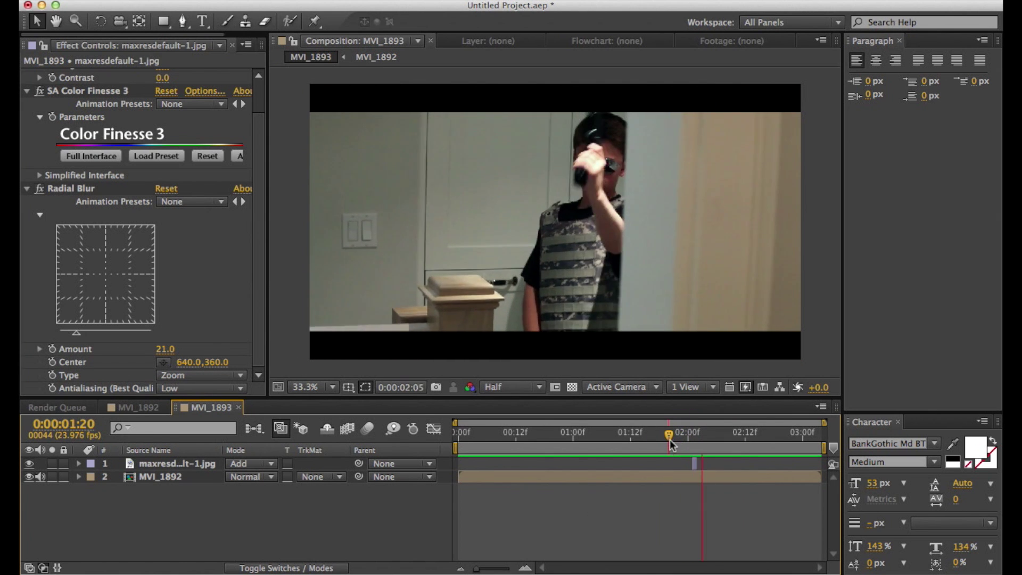
{"action": "left_click", "coordinate": [669, 440]}
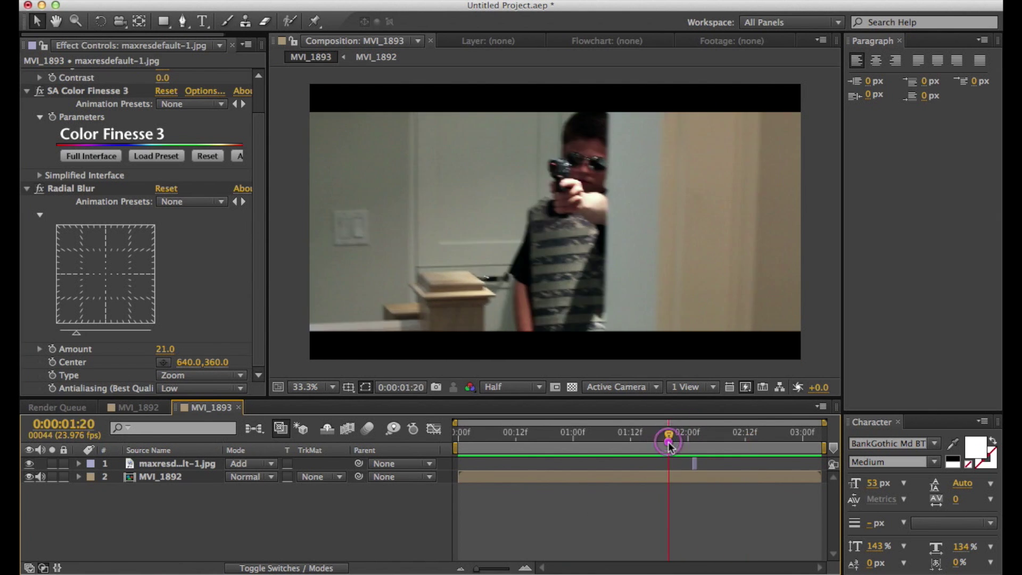
- Return the current time to the muzzle flash frame at 0:00:02:01
{"action": "left_click_drag", "start_coordinate": [669, 442], "coordinate": [692, 443]}
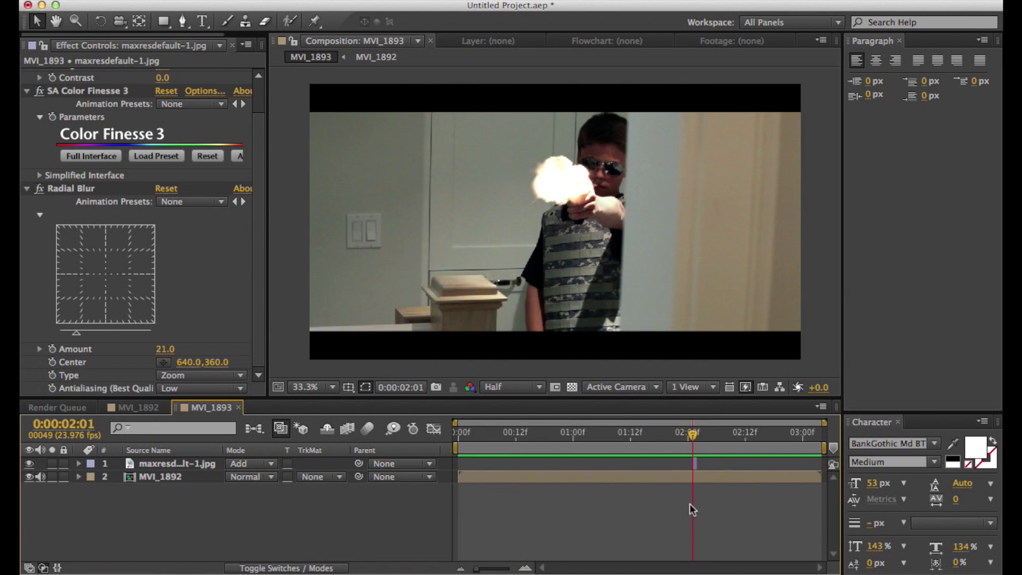
{"action": "left_click", "coordinate": [333, 4]}
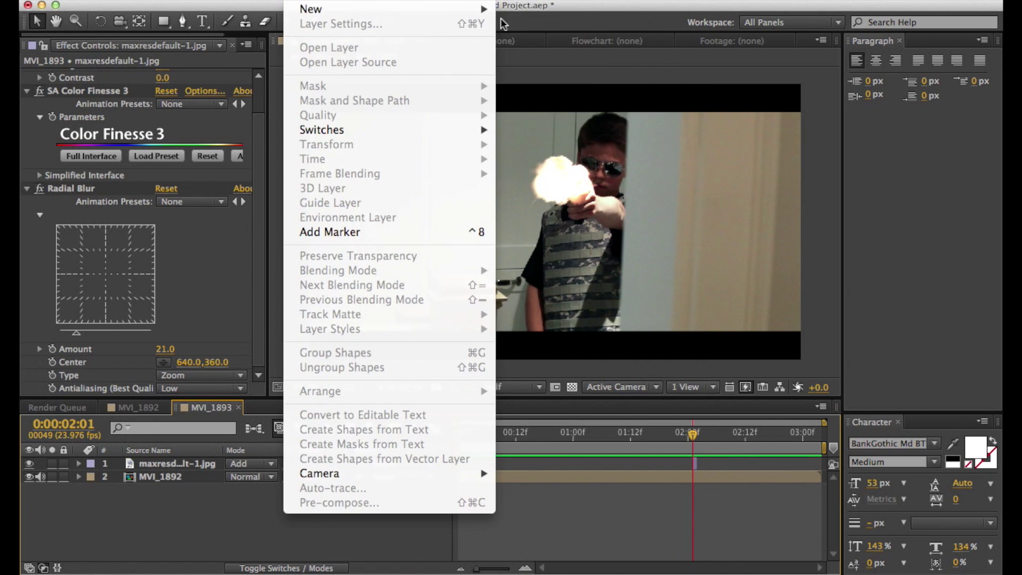
{"action": "left_click", "coordinate": [467, 207]}
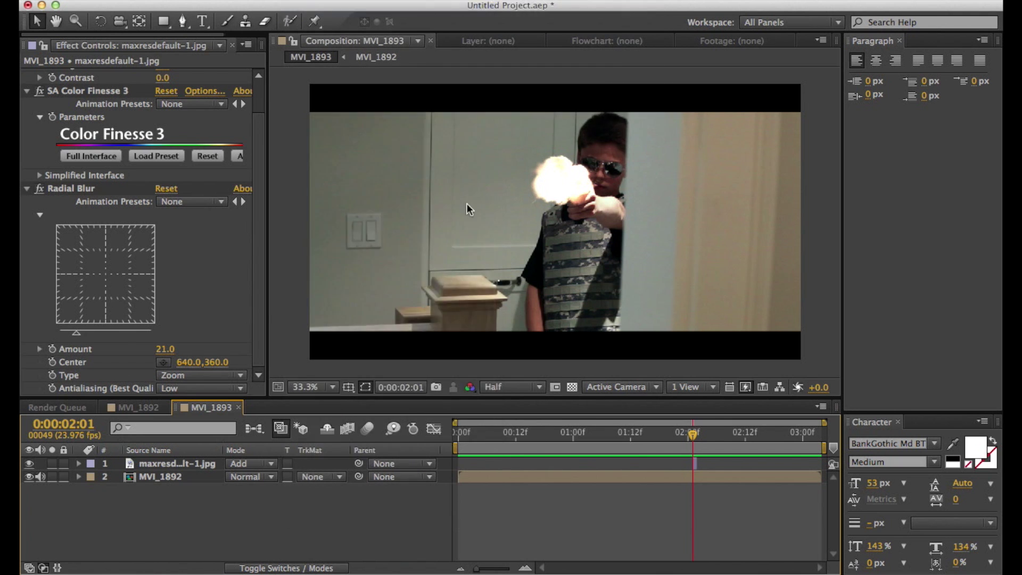
- Create a white 1920 x 1080 px solid layer named Light Overlay
{"action": "left_click", "coordinate": [505, 355]}
{"action": "left_click_drag", "start_coordinate": [164, 275], "coordinate": [43, 137]}
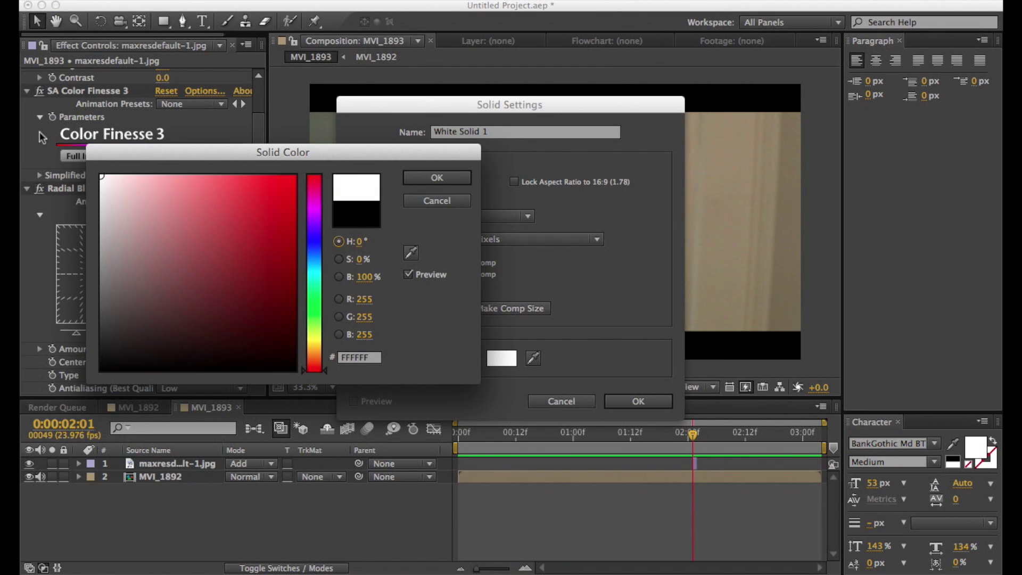
{"action": "left_click", "coordinate": [420, 173]}
{"action": "left_click_drag", "start_coordinate": [499, 132], "coordinate": [340, 112]}
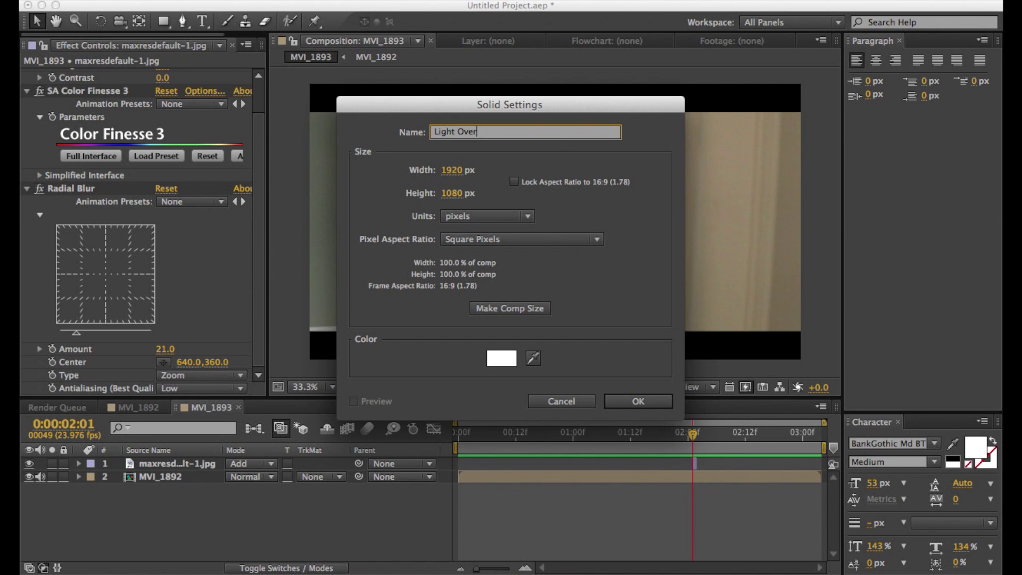
{"action": "key", "text": "Return"}
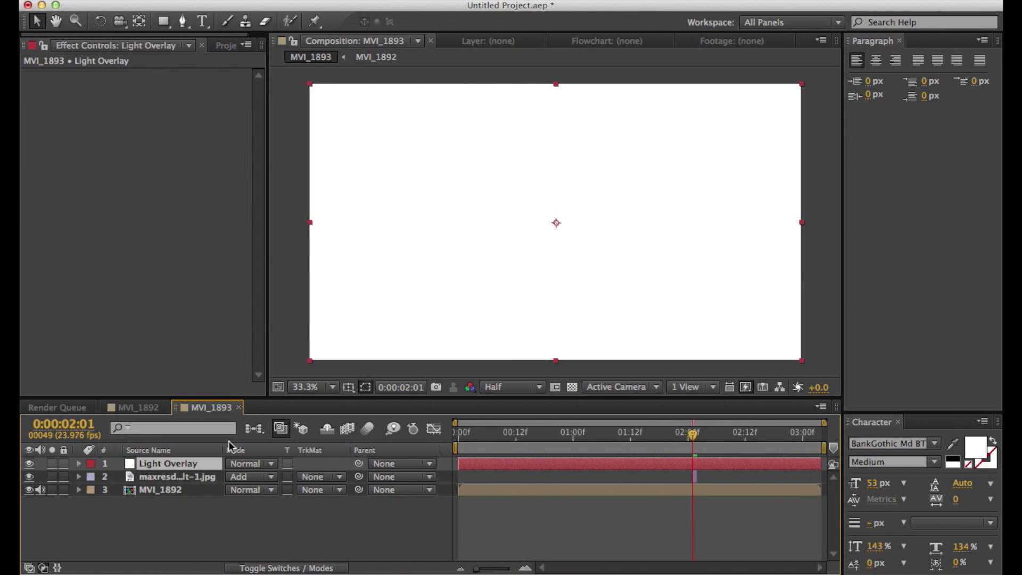
- Set the Light Overlay layer's blending mode to Overlay
{"action": "left_click", "coordinate": [250, 464]}
{"action": "scroll", "coordinate": [288, 513], "scroll_direction": "down", "scroll_amount": 5}
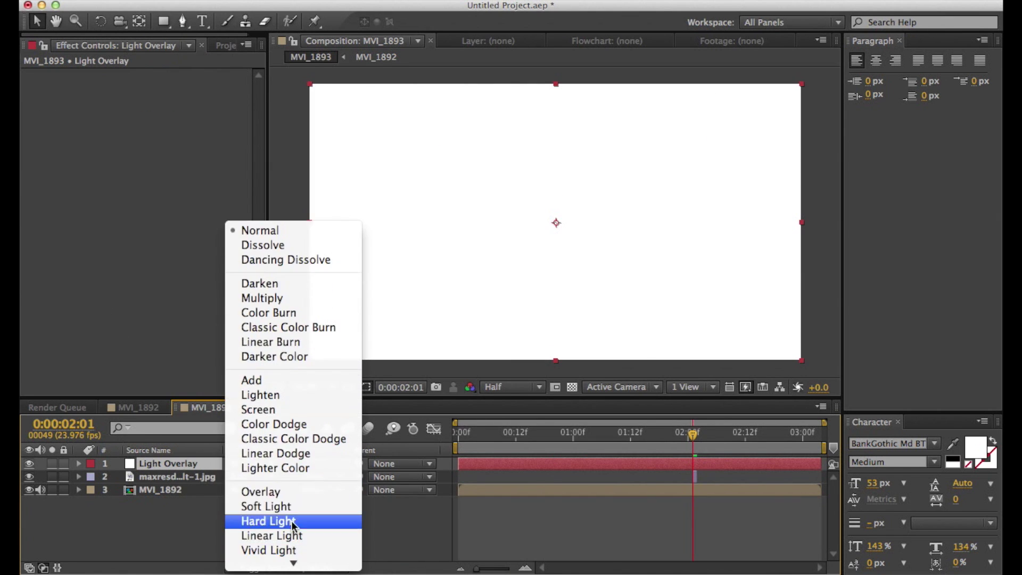
{"action": "left_click", "coordinate": [282, 492]}
- Split the Light Overlay layer at 0:00:02:01 and 0:00:02:03 and delete the outer pieces, keeping only the short segment between them
{"action": "key", "text": "super+shift+d"}
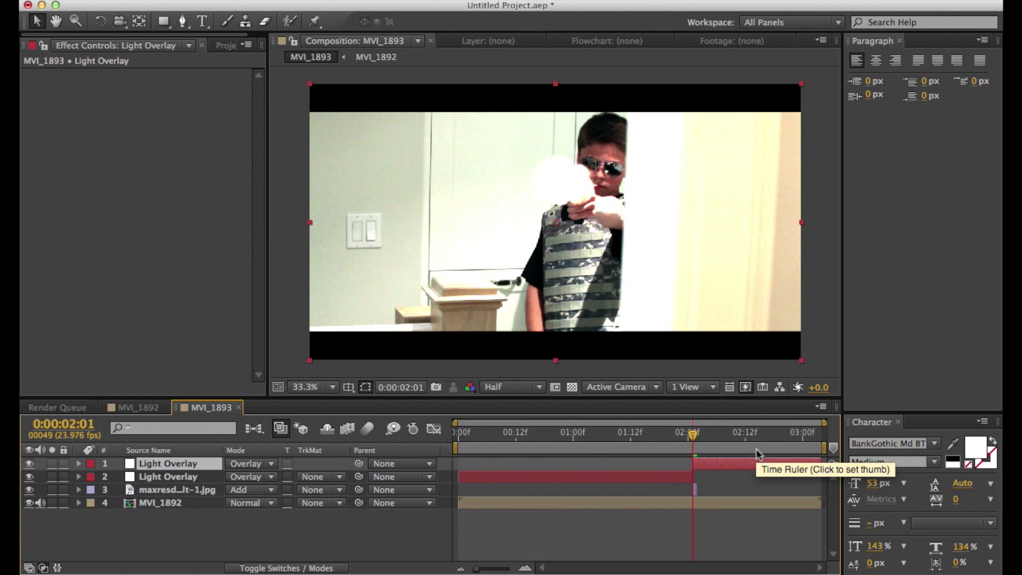
{"action": "left_click_drag", "start_coordinate": [693, 433], "coordinate": [704, 434]}
{"action": "key", "text": "super+shift+d"}
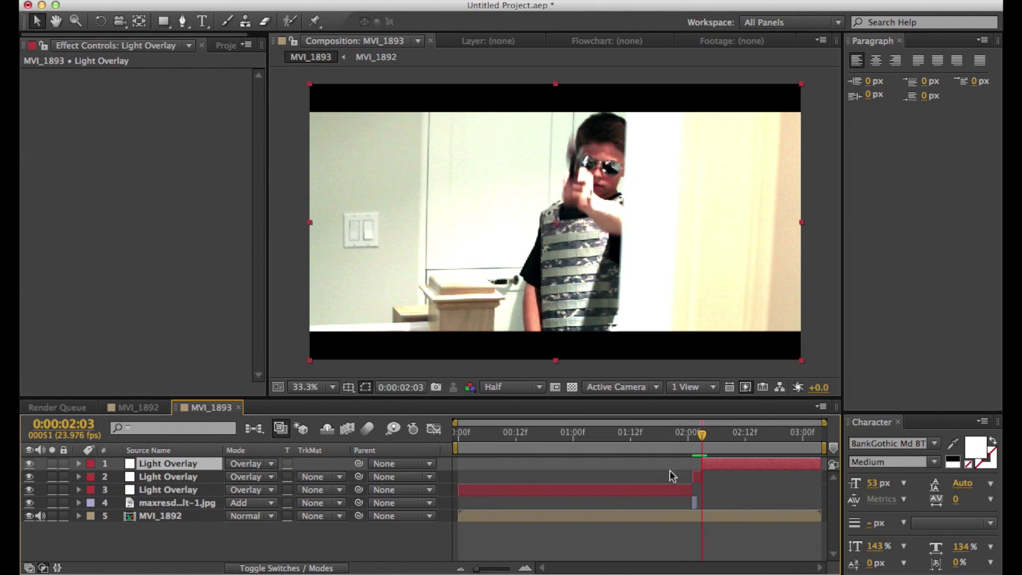
{"action": "left_click", "coordinate": [659, 486]}
{"action": "key", "text": "Delete"}
{"action": "left_click", "coordinate": [711, 469]}
{"action": "key", "text": "Delete"}
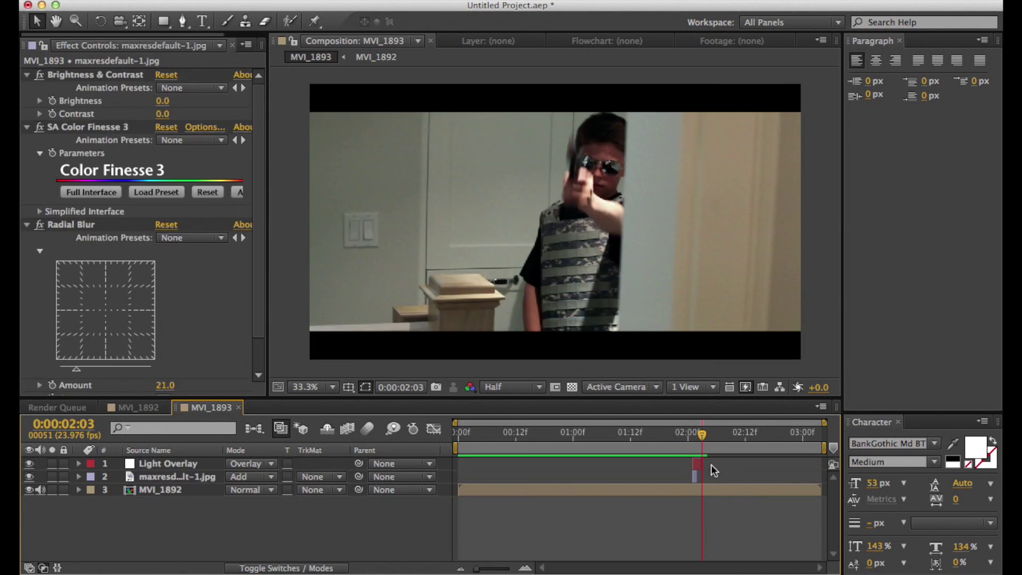
- At 0:00:02:01, set the Light Overlay layer's opacity to 0% and get the Pen tool ready for masking
{"action": "left_click", "coordinate": [693, 441]}
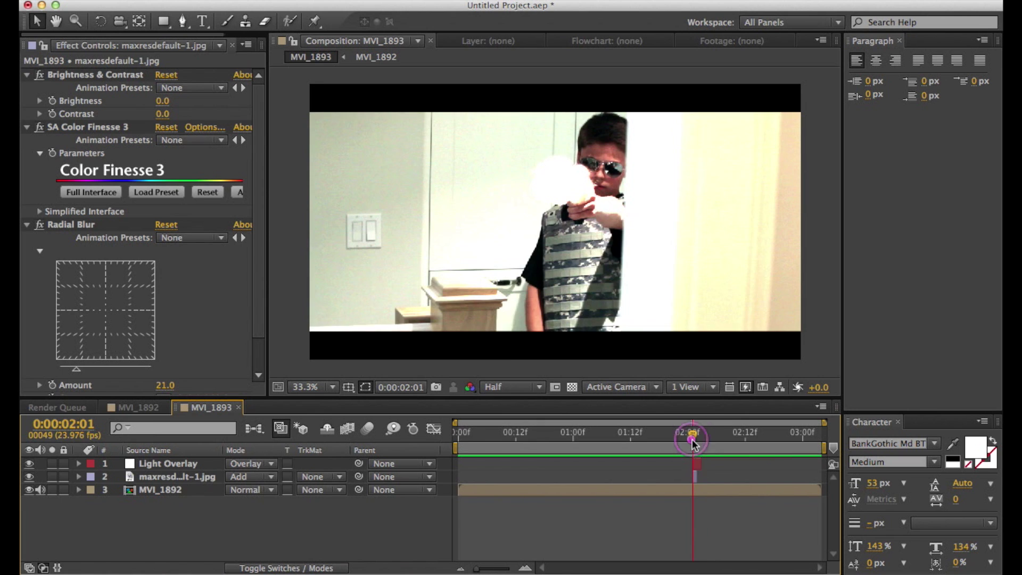
{"action": "left_click", "coordinate": [695, 466]}
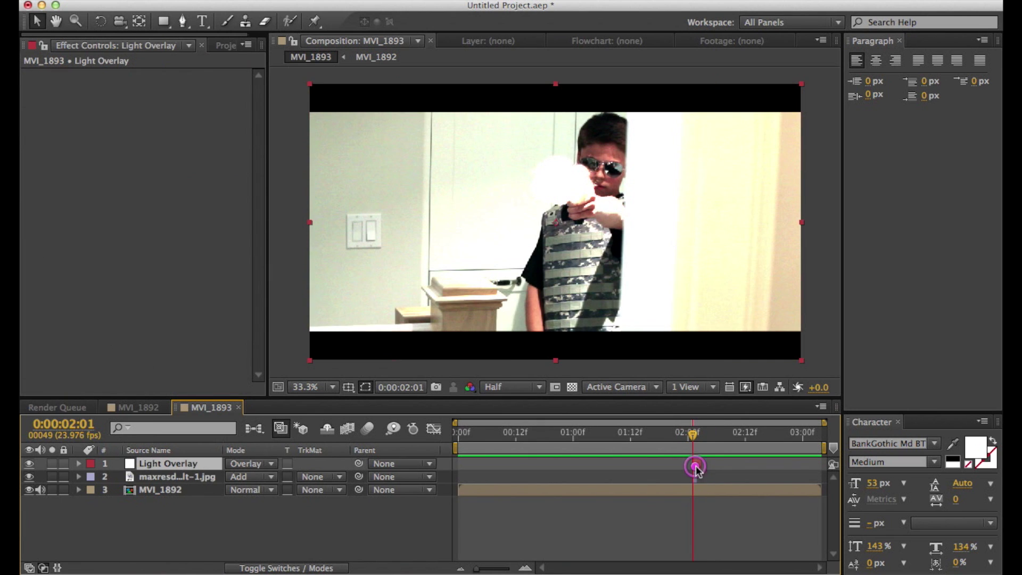
{"action": "left_click", "coordinate": [183, 21]}
{"action": "key", "text": "t"}
{"action": "left_click_drag", "start_coordinate": [234, 476], "coordinate": [175, 477]}
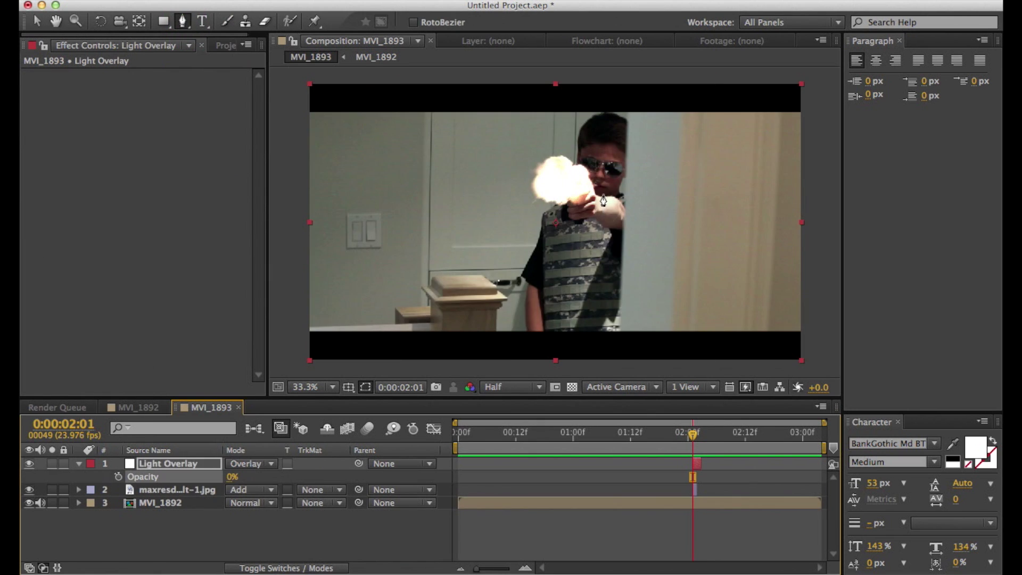
- Draw three closed masks on the Light Overlay layer around the vest's lit side, the gun hand and the face
{"action": "left_click", "coordinate": [564, 323]}
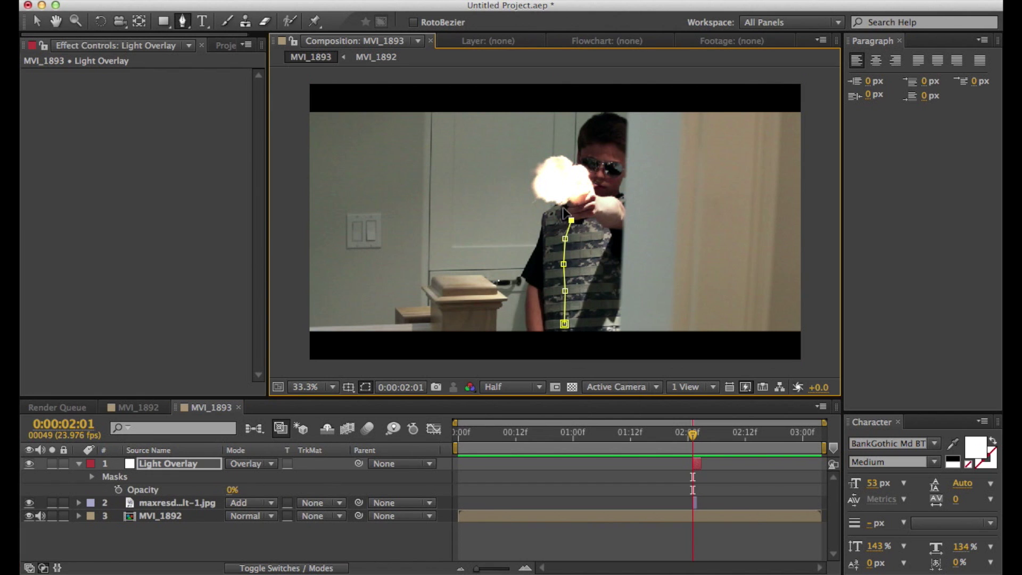
{"action": "left_click", "coordinate": [547, 273]}
{"action": "left_click", "coordinate": [553, 293]}
{"action": "left_click_drag", "start_coordinate": [572, 220], "coordinate": [567, 224]}
{"action": "left_click_drag", "start_coordinate": [563, 206], "coordinate": [559, 213]}
{"action": "left_click", "coordinate": [593, 216]}
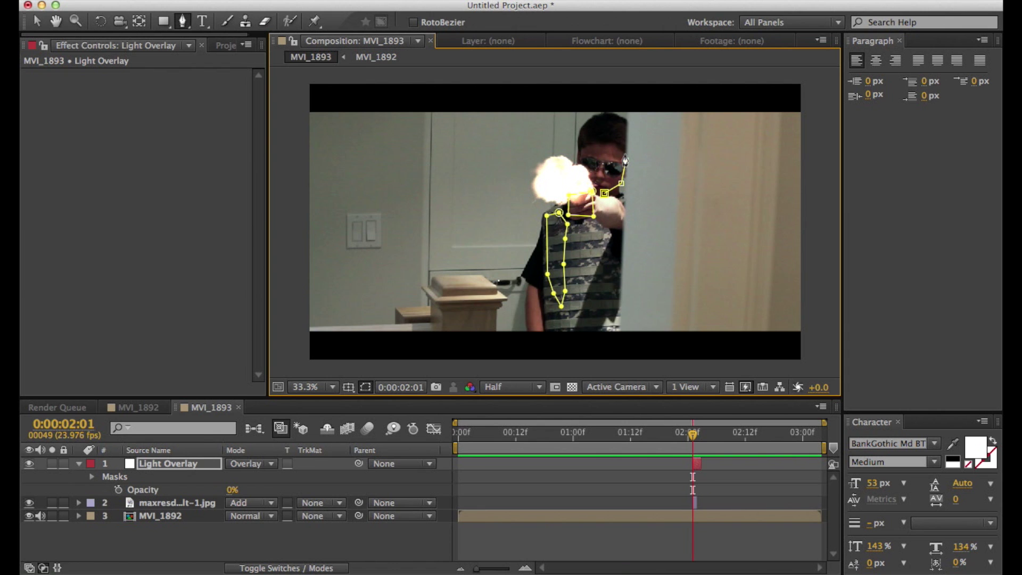
- Feather Mask 1 by 75 pixels and Mask 2 by 50 pixels on the Light Overlay layer
{"action": "key", "text": "f"}
{"action": "left_click", "coordinate": [246, 490]}
{"action": "type", "text": "75"}
{"action": "left_click", "coordinate": [650, 515]}
{"action": "left_click", "coordinate": [247, 515]}
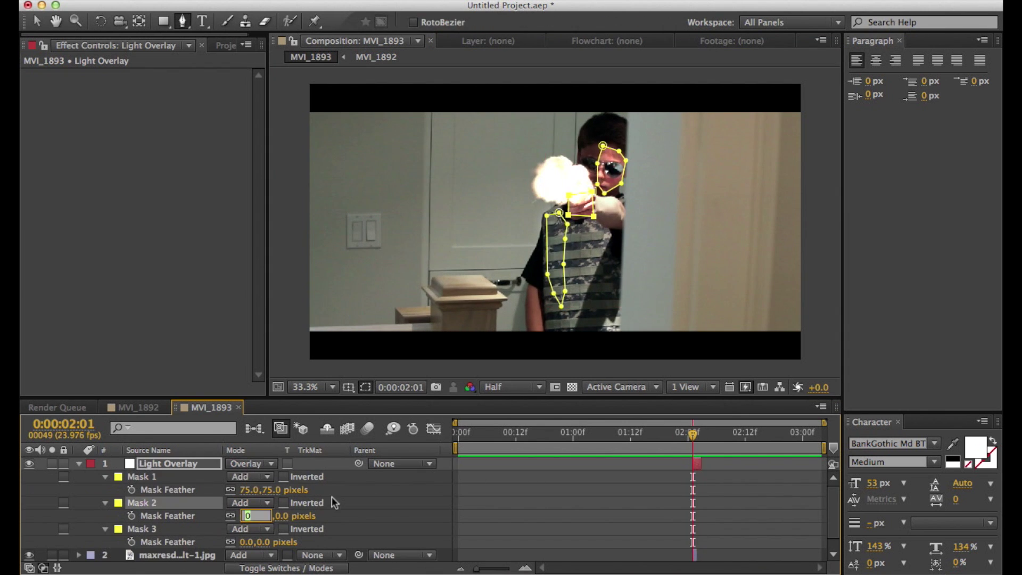
{"action": "type", "text": "50"}
{"action": "left_click", "coordinate": [650, 502]}
- Reshape Mask 1 so it extends across most of the camouflage vest
{"action": "left_click_drag", "start_coordinate": [693, 438], "coordinate": [693, 448]}
{"action": "left_click", "coordinate": [149, 476]}
{"action": "left_click_drag", "start_coordinate": [564, 292], "coordinate": [614, 301]}
{"action": "left_click_drag", "start_coordinate": [564, 264], "coordinate": [601, 262]}
{"action": "left_click_drag", "start_coordinate": [567, 224], "coordinate": [583, 226]}
{"action": "left_click_drag", "start_coordinate": [614, 300], "coordinate": [578, 306]}
{"action": "left_click_drag", "start_coordinate": [564, 238], "coordinate": [604, 236]}
{"action": "mouse_move", "coordinate": [694, 434]}
{"action": "left_mouse_down"}
{"action": "mouse_move", "coordinate": [692, 450]}
{"action": "mouse_move", "coordinate": [659, 435]}
{"action": "mouse_move", "coordinate": [690, 447]}
{"action": "left_mouse_up"}
- Adjust the mask opacity of the vest mask, Mask 1, on the Light Overlay layer
{"action": "left_click", "coordinate": [148, 476]}
{"action": "key", "text": "m"}
{"action": "key", "text": "m"}
{"action": "left_click", "coordinate": [240, 516]}
{"action": "left_click", "coordinate": [650, 502]}
{"action": "left_click", "coordinate": [105, 476]}
{"action": "scroll", "coordinate": [234, 502], "scroll_direction": "down", "scroll_amount": 1}
{"action": "left_click", "coordinate": [105, 477]}
- Set Mask 3's feather to 25 pixels and its opacity to 50%, and widen its outline around the face
{"action": "left_click", "coordinate": [251, 516]}
{"action": "type", "text": "25"}
{"action": "left_click", "coordinate": [650, 503]}
{"action": "scroll", "coordinate": [696, 464], "scroll_direction": "up", "scroll_amount": 1}
{"action": "left_click", "coordinate": [597, 164]}
{"action": "left_click", "coordinate": [650, 502]}
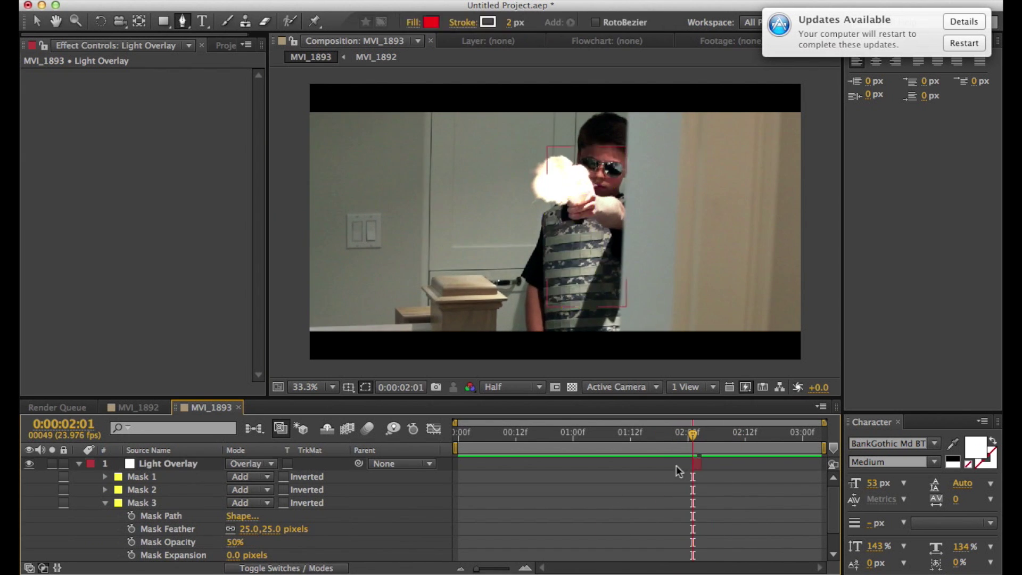
- Keyframe the Light Overlay layer's opacity at 100% at 0:00:02:01 and 0% at 0:00:02:03
{"action": "left_click", "coordinate": [79, 463]}
{"action": "left_click", "coordinate": [158, 463]}
{"action": "key", "text": "t"}
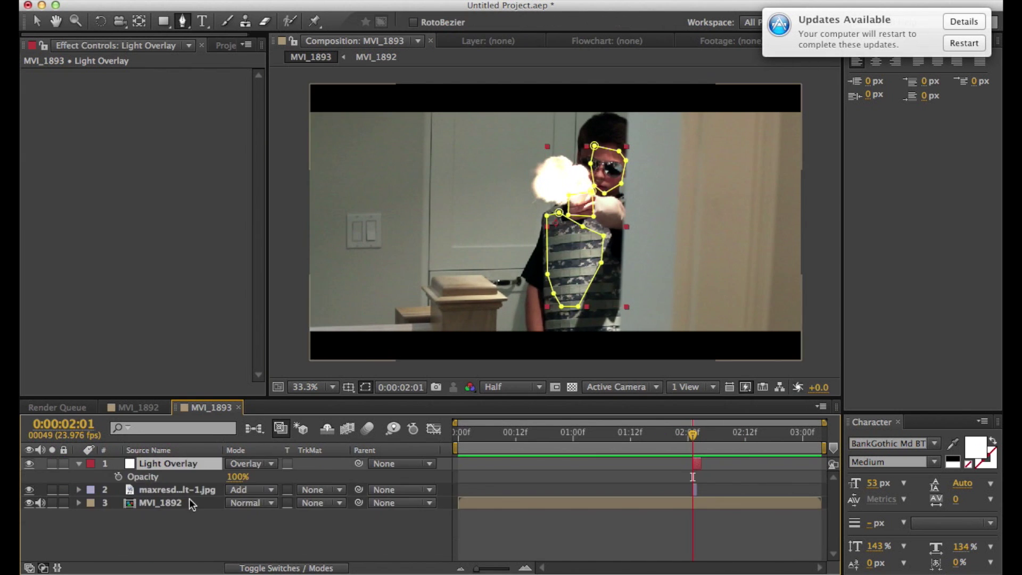
{"action": "left_click", "coordinate": [118, 476]}
{"action": "left_click", "coordinate": [701, 436]}
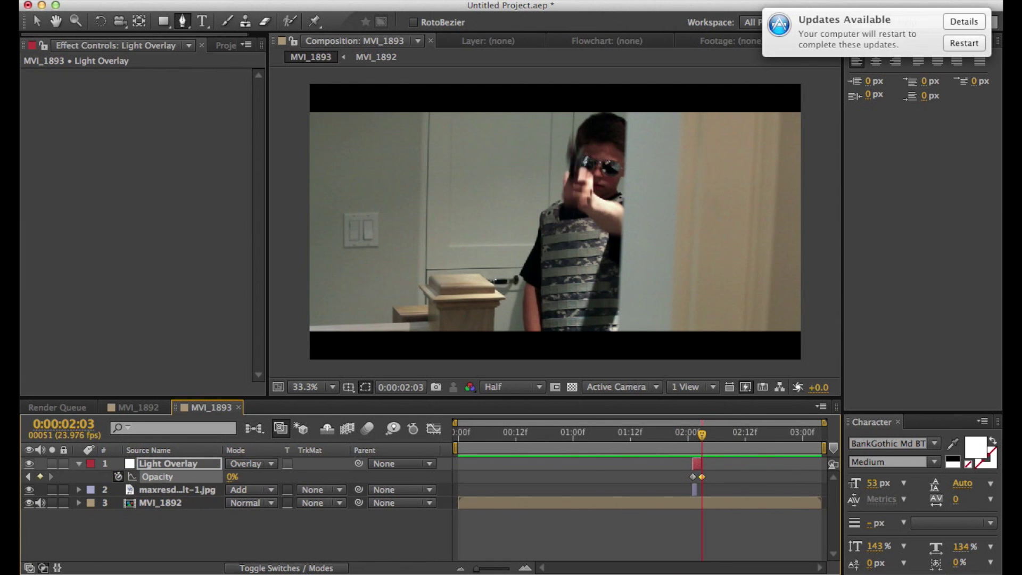
{"action": "left_click", "coordinate": [627, 544]}
- Preview the flash from about 0:00:01:21 and set the Light Overlay's opacity keyframe at 0:00:02:01 to 55%
{"action": "left_click", "coordinate": [676, 445]}
{"action": "key", "text": "space"}
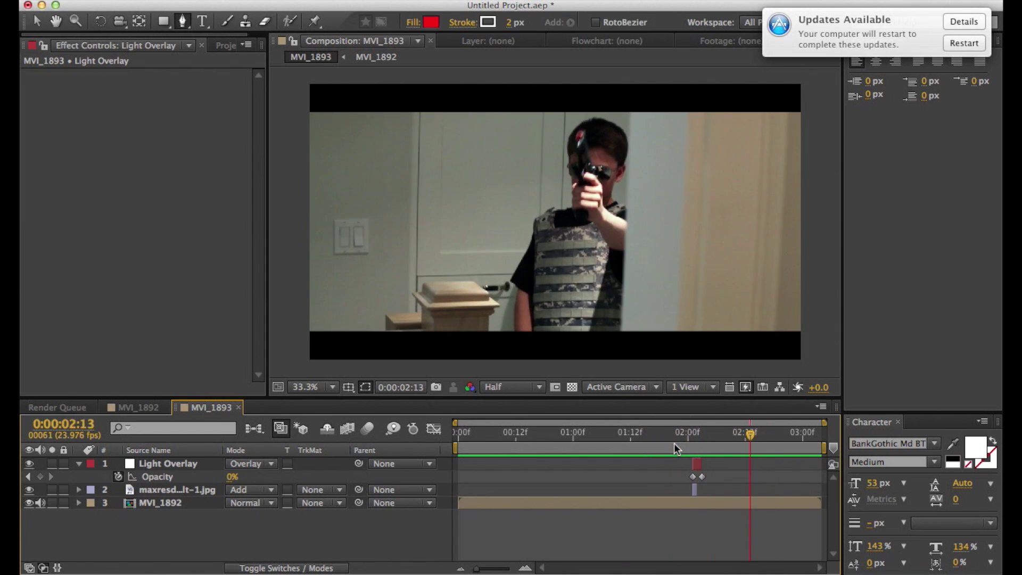
{"action": "left_click", "coordinate": [674, 443]}
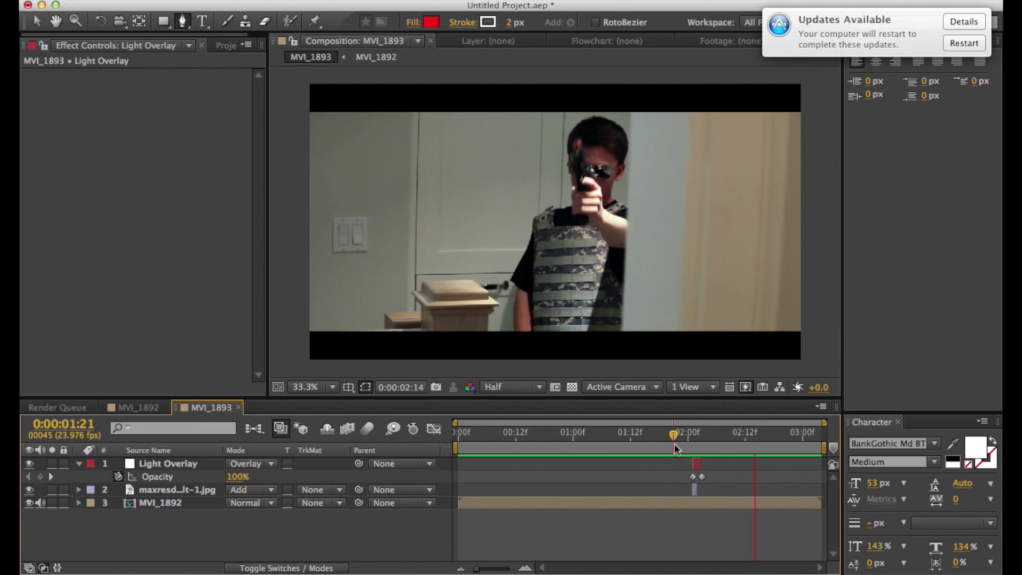
{"action": "left_click", "coordinate": [658, 432]}
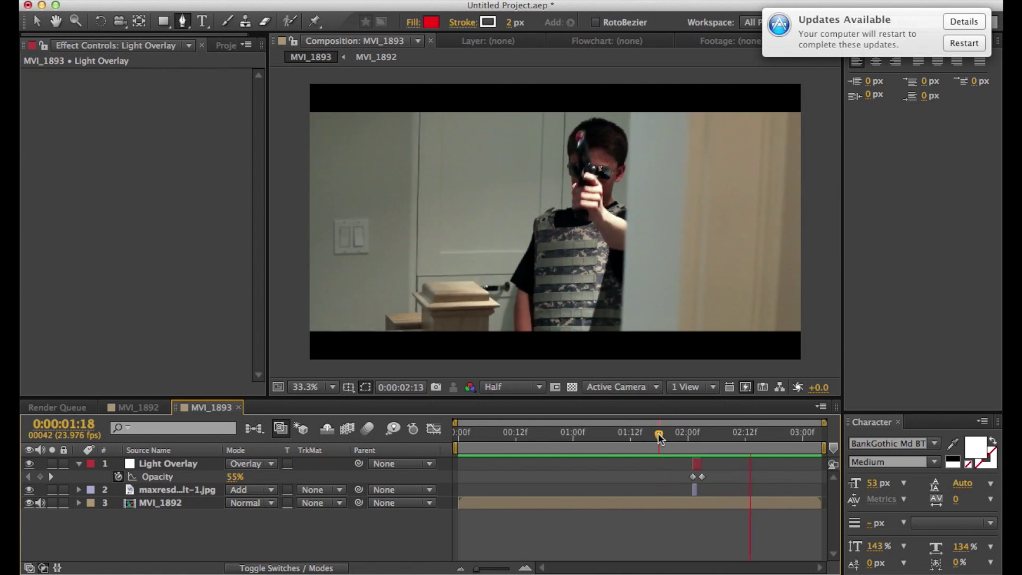
{"action": "left_click_drag", "start_coordinate": [659, 430], "coordinate": [692, 433]}
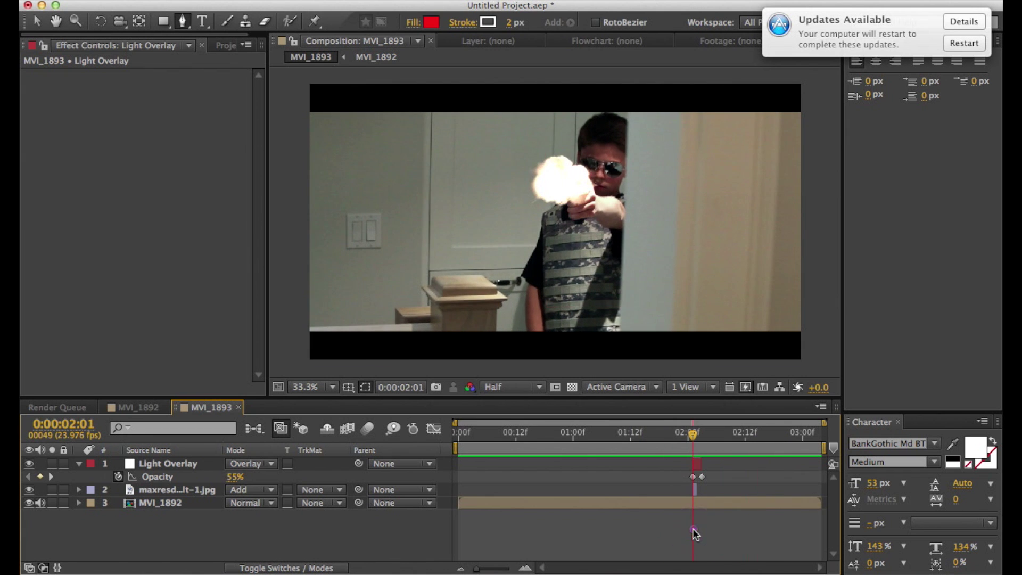
- Add the Free HD smoke footage as the uppermost layer, split it at 0:00:02:01 and delete the earlier part
{"action": "left_click", "coordinate": [219, 46]}
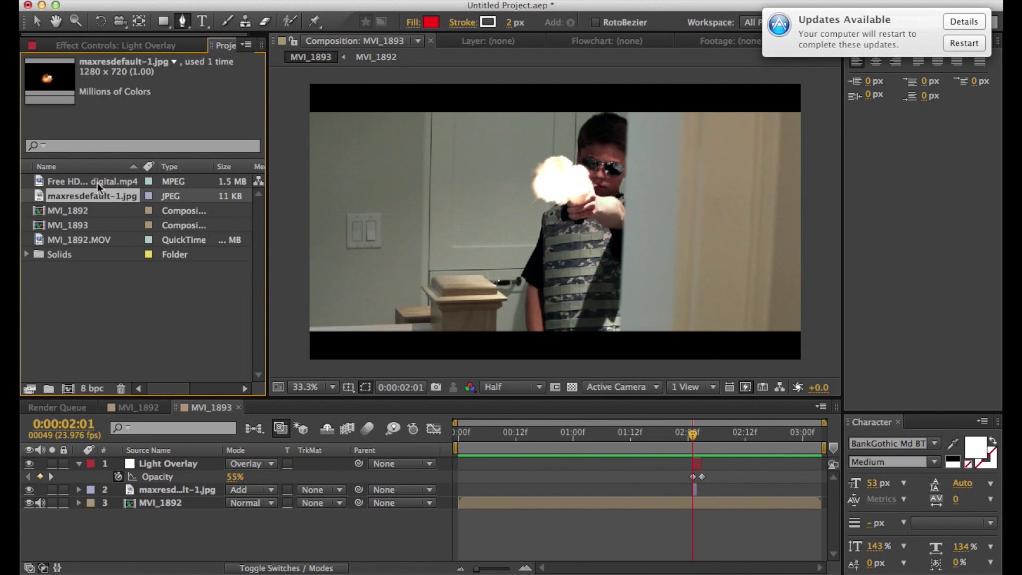
{"action": "left_click_drag", "start_coordinate": [97, 182], "coordinate": [692, 481]}
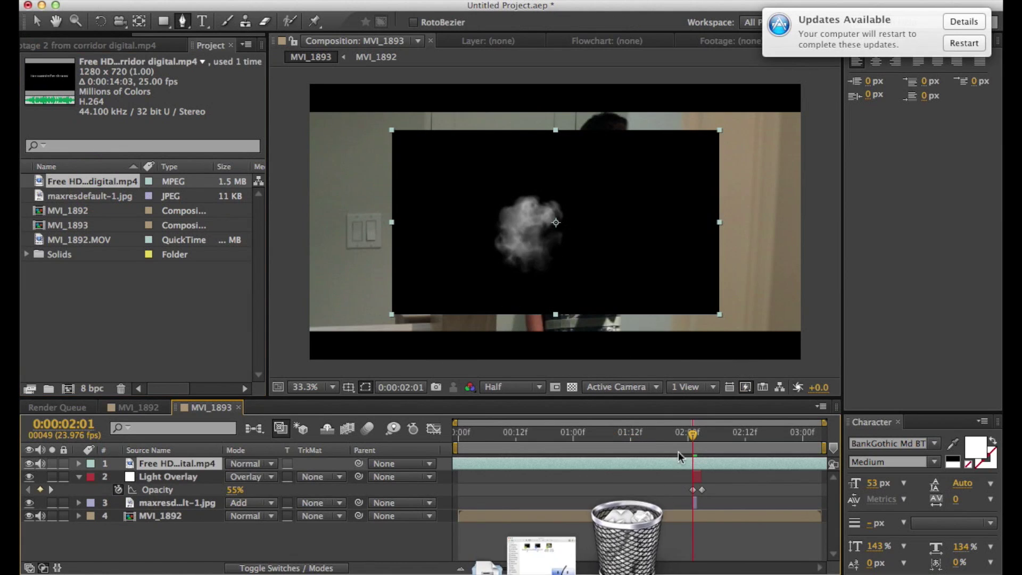
{"action": "key", "text": "super+shift+d"}
{"action": "left_click", "coordinate": [661, 482]}
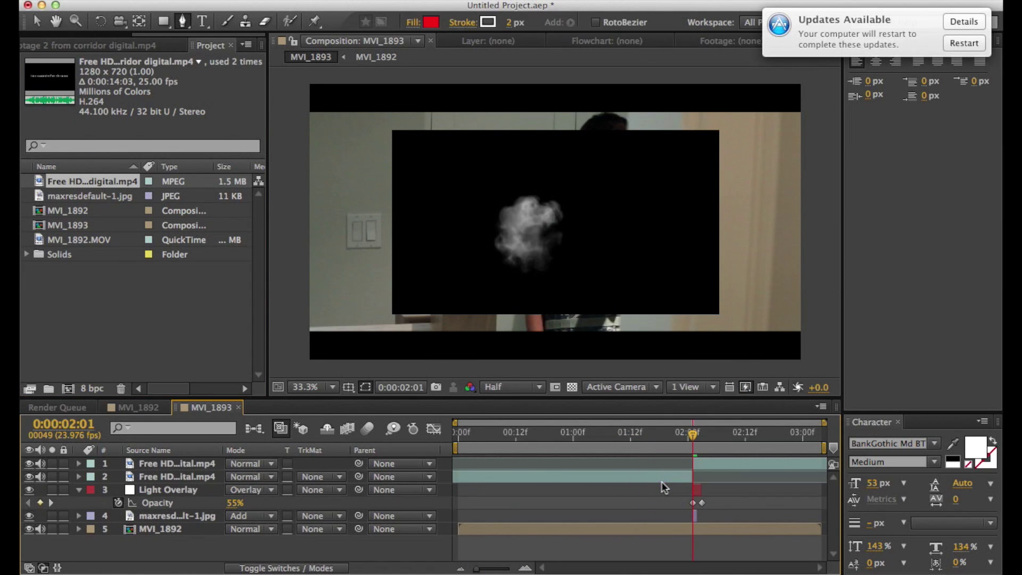
{"action": "key", "text": "Delete"}
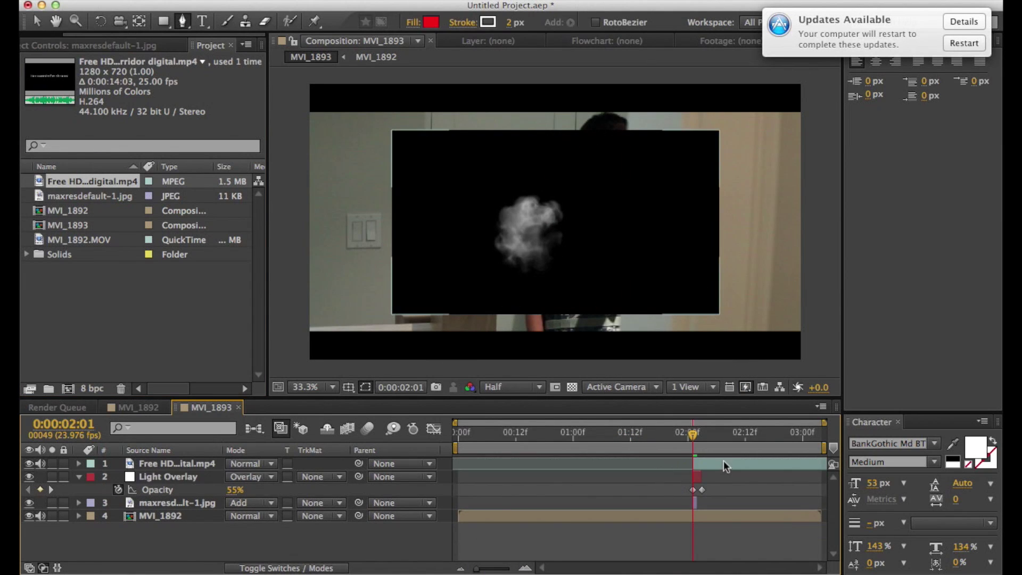
- Set the smoke footage layer's blending mode to Screen
{"action": "left_click", "coordinate": [724, 461]}
{"action": "left_click", "coordinate": [264, 465]}
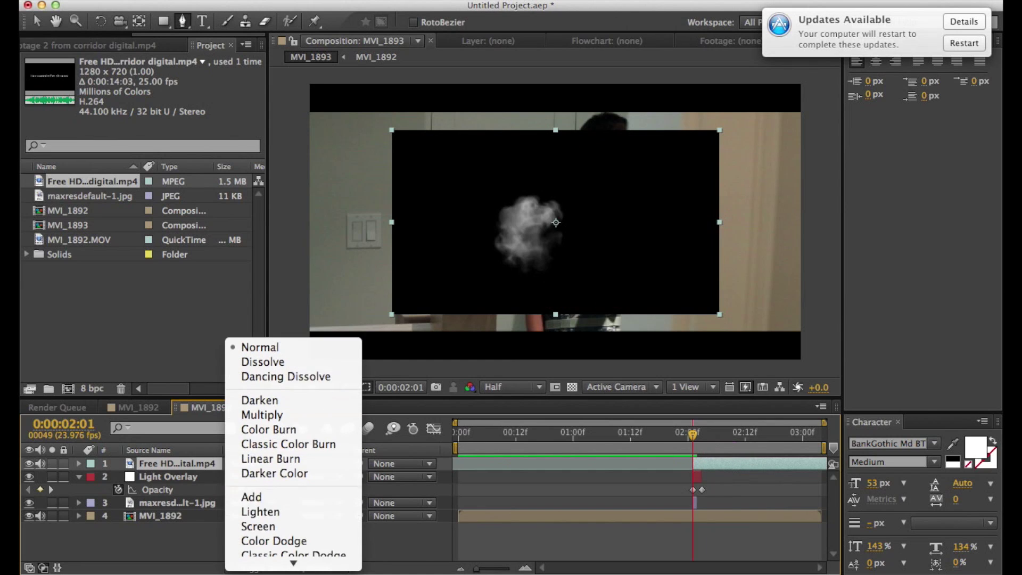
{"action": "left_click", "coordinate": [280, 469]}
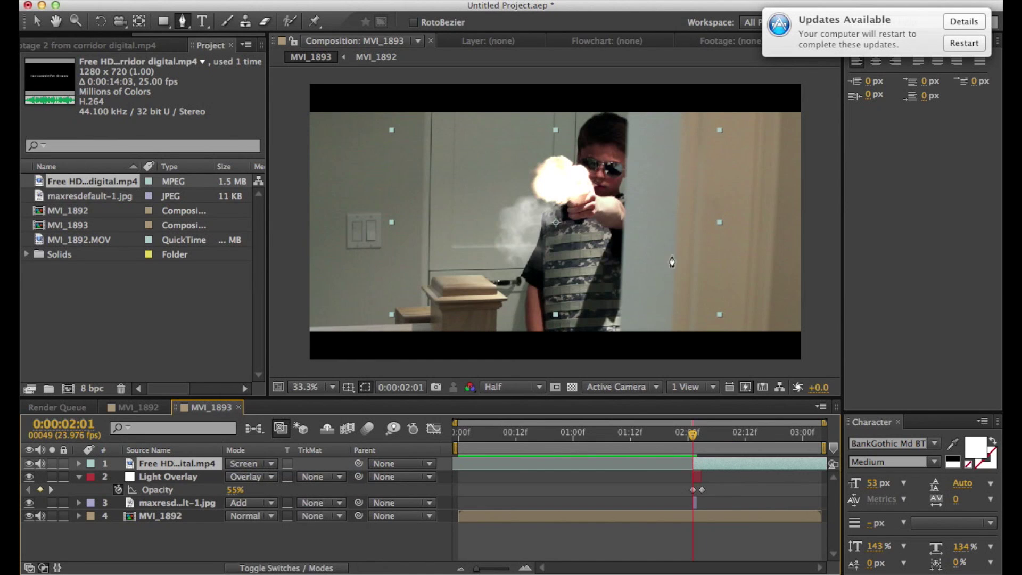
- Scale the smoke layer to 79%, move the smoke over the muzzle flash and play back the result
{"action": "key", "text": "s"}
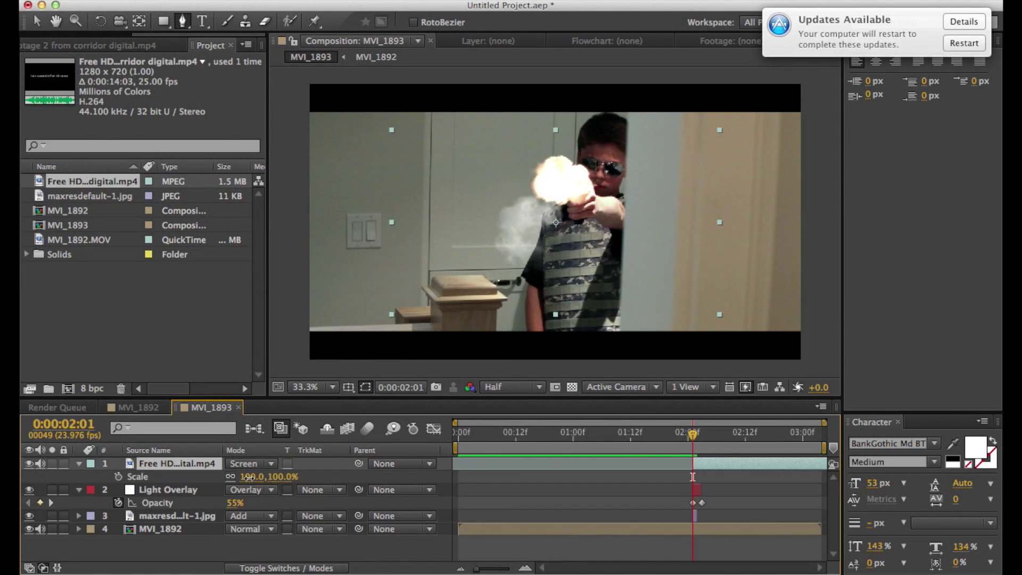
{"action": "left_click_drag", "start_coordinate": [249, 477], "coordinate": [238, 476]}
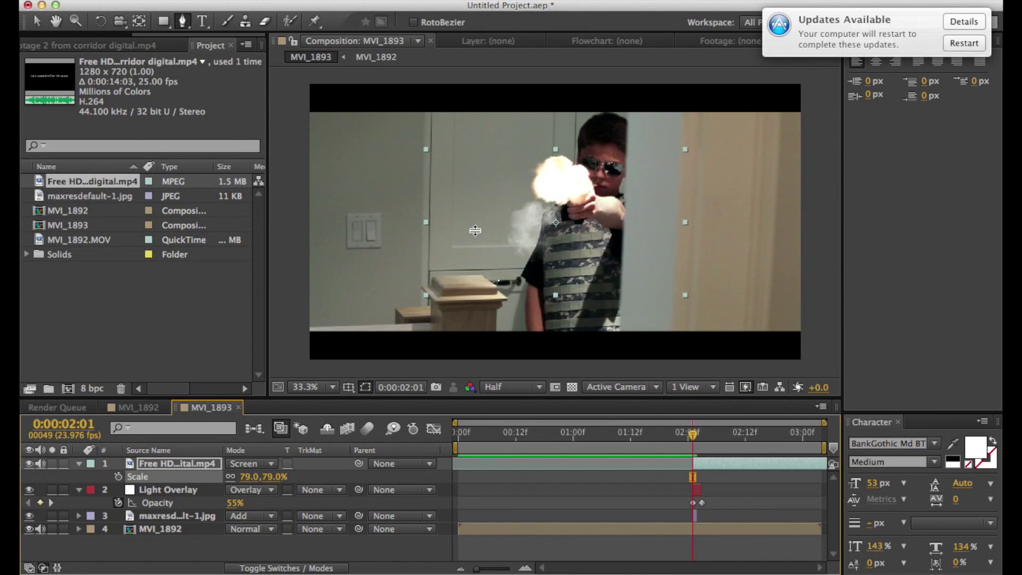
{"action": "key", "text": "v"}
{"action": "left_click_drag", "start_coordinate": [529, 221], "coordinate": [556, 169]}
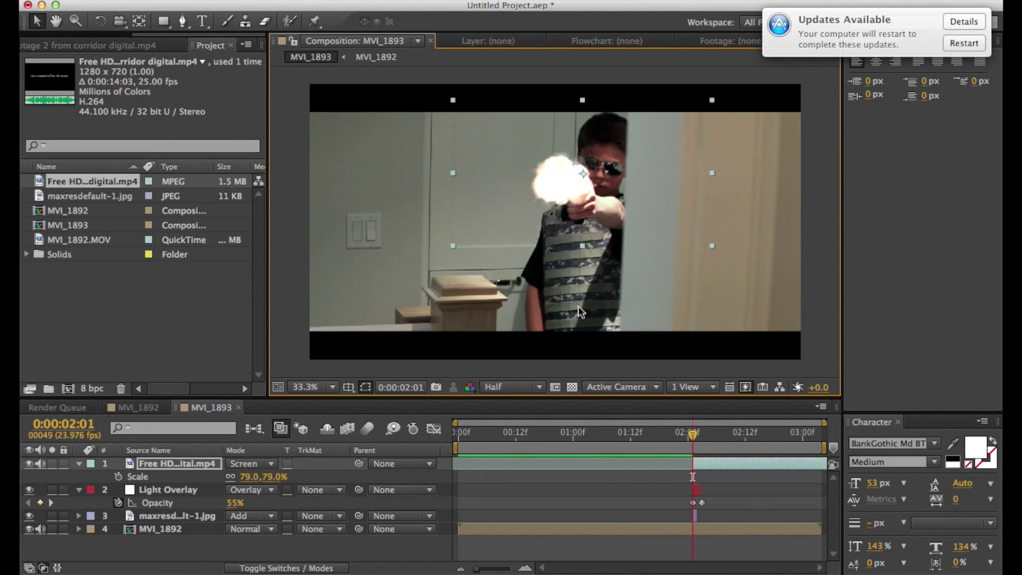
{"action": "key", "text": "space"}
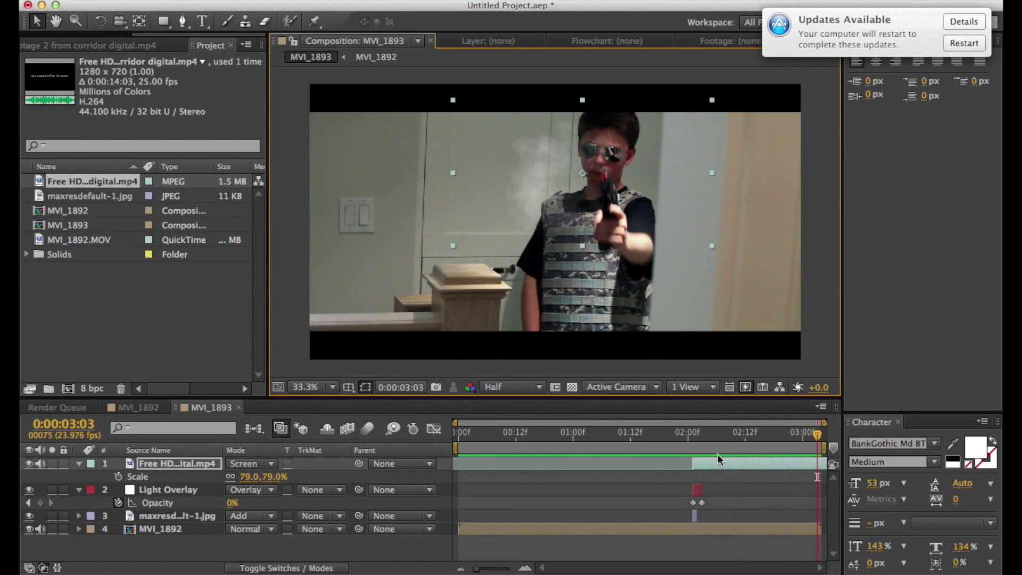
- Add the MVI_1892.MOV footage beneath all other layers and trim its start to 0:00:02:01
{"action": "left_click", "coordinate": [694, 440]}
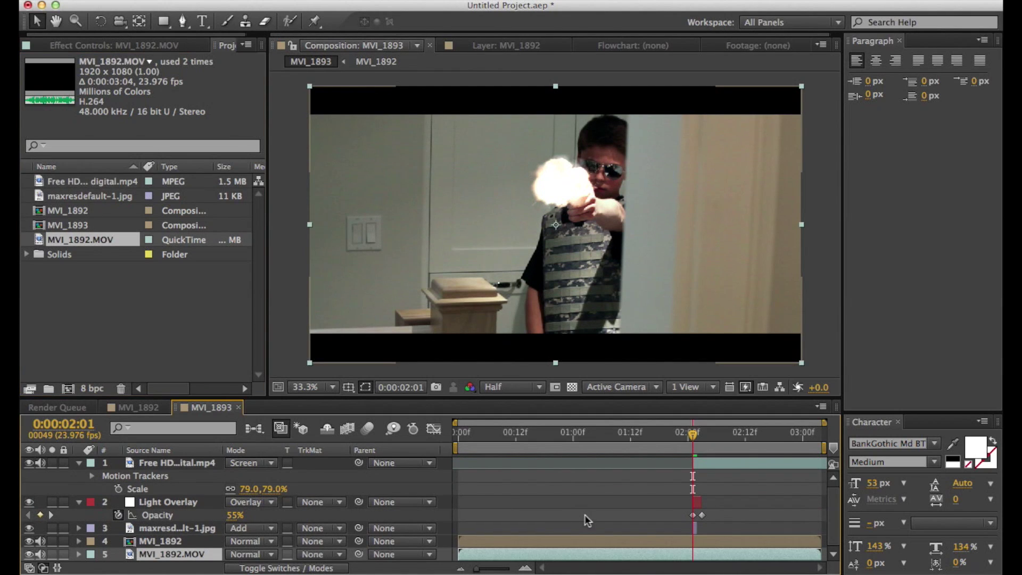
{"action": "key", "text": "bracketleft"}
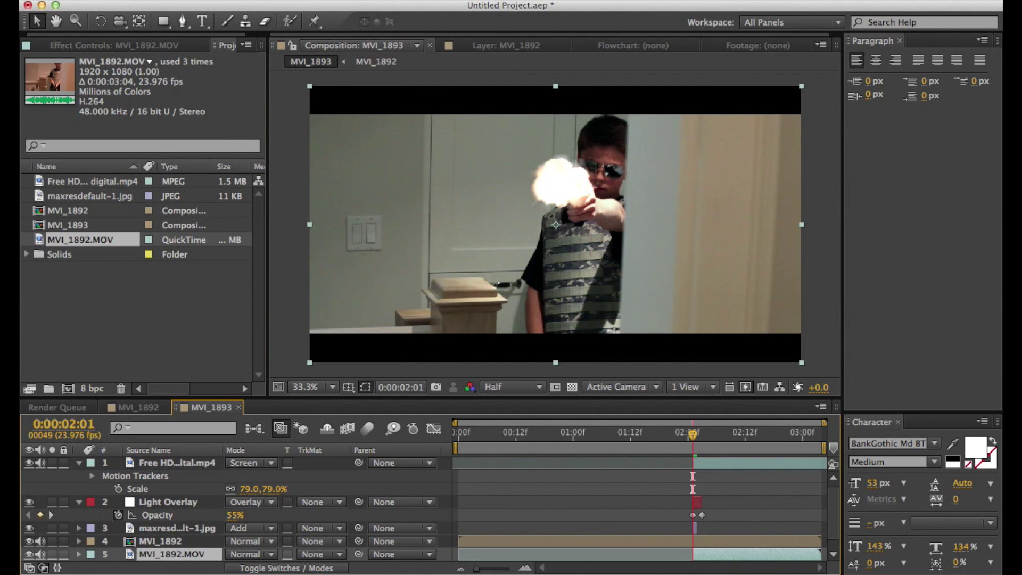
- Send the MVI_1892.MOV layer to mocha AE and create the tracking project MVI_1892 with frames 0 to 75 at 23.976 fps
{"action": "left_click", "coordinate": [384, 0]}
{"action": "left_click", "coordinate": [454, 254]}
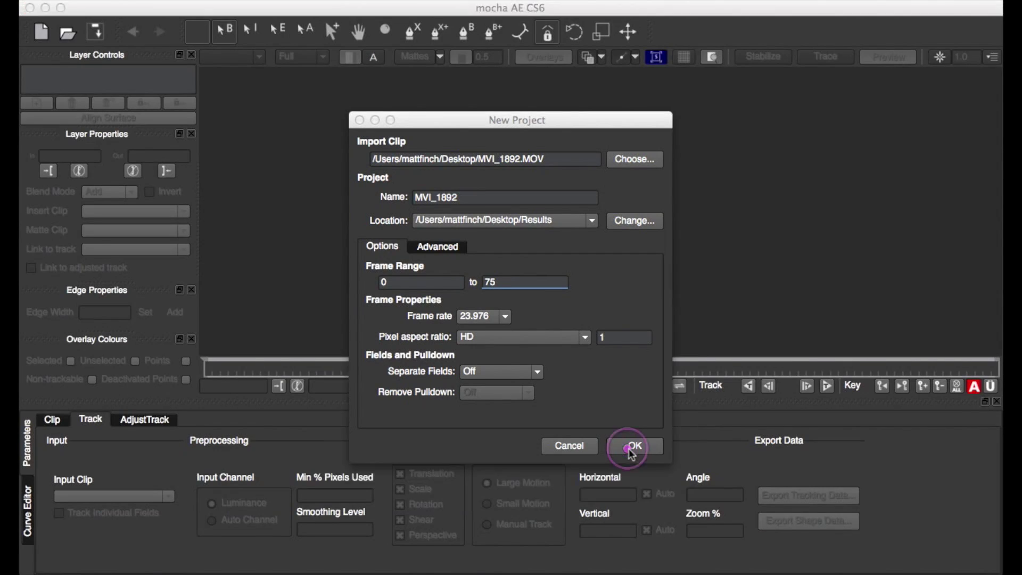
{"action": "left_click", "coordinate": [633, 446]}
{"action": "left_click", "coordinate": [564, 317]}
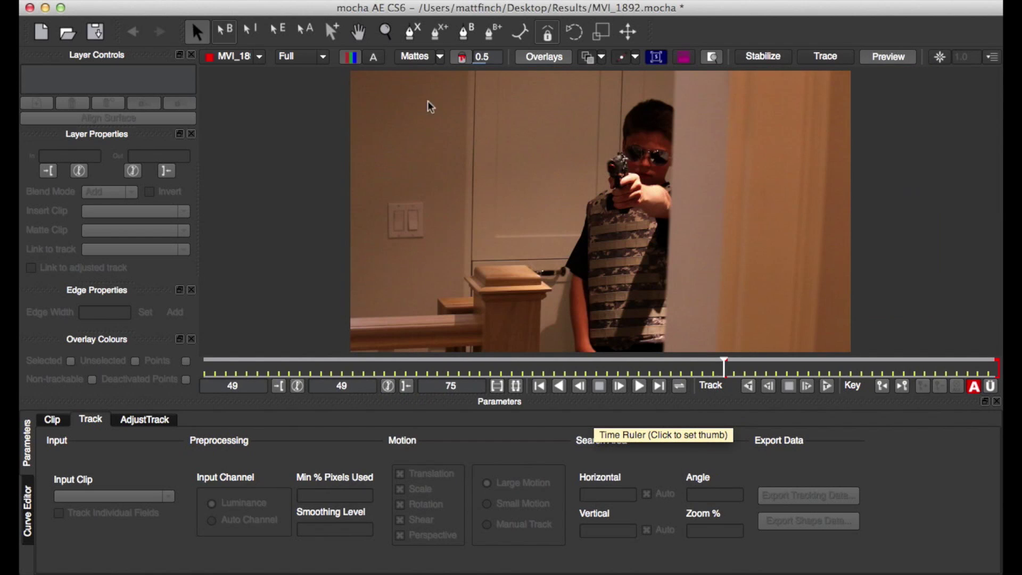
- Draw a four-point X-spline around the right-hand switch of the light switch plate at frame 49
{"action": "left_click", "coordinate": [415, 37]}
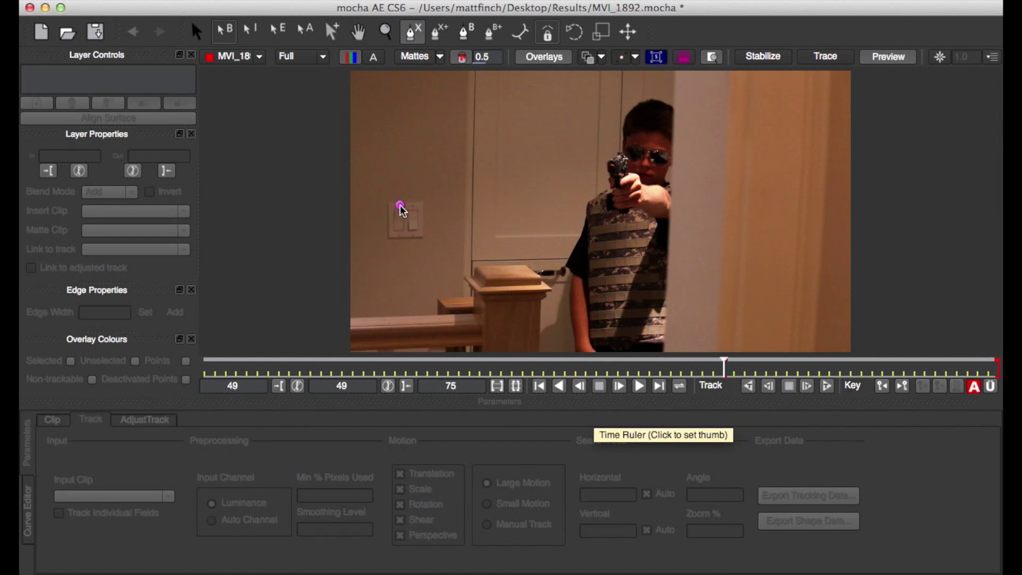
{"action": "left_click", "coordinate": [401, 205]}
{"action": "left_click", "coordinate": [412, 237]}
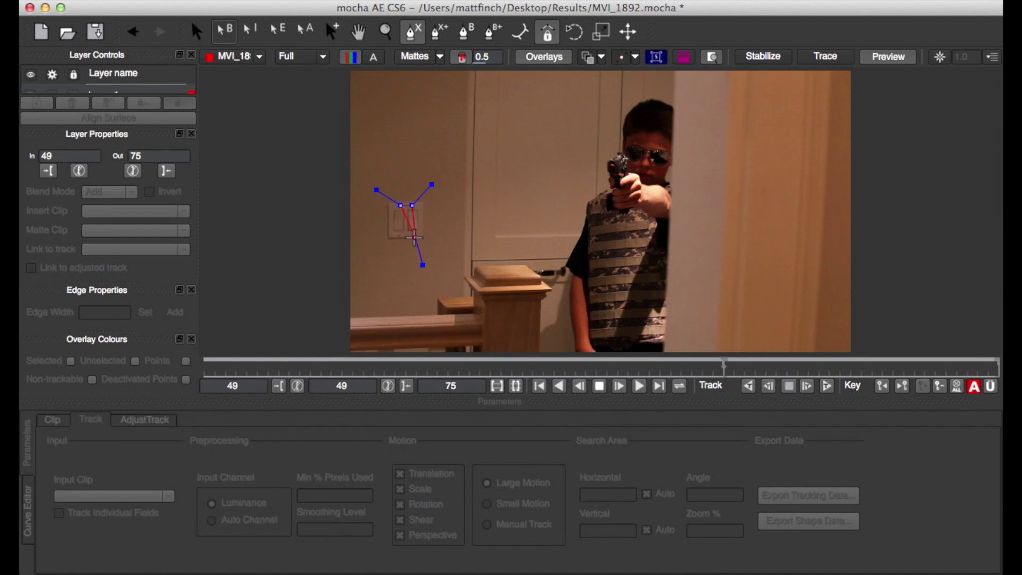
{"action": "left_click", "coordinate": [400, 237]}
{"action": "left_click", "coordinate": [398, 237]}
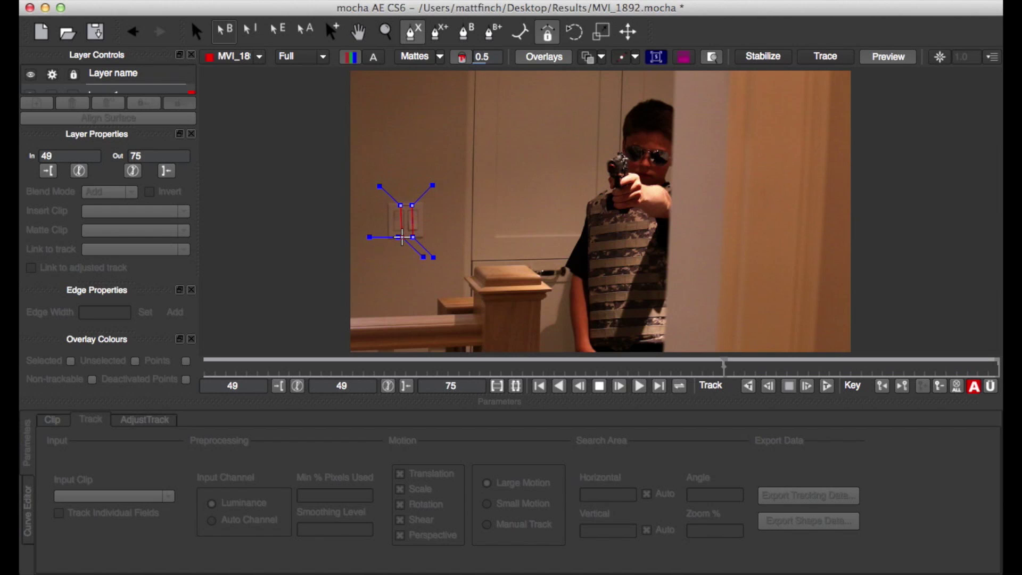
{"action": "right_click", "coordinate": [434, 192]}
- Fine-tune the spline's corner points to the light switch detail and track the shape forward to frame 75
{"action": "left_click_drag", "start_coordinate": [399, 207], "coordinate": [397, 208]}
{"action": "left_click", "coordinate": [412, 206]}
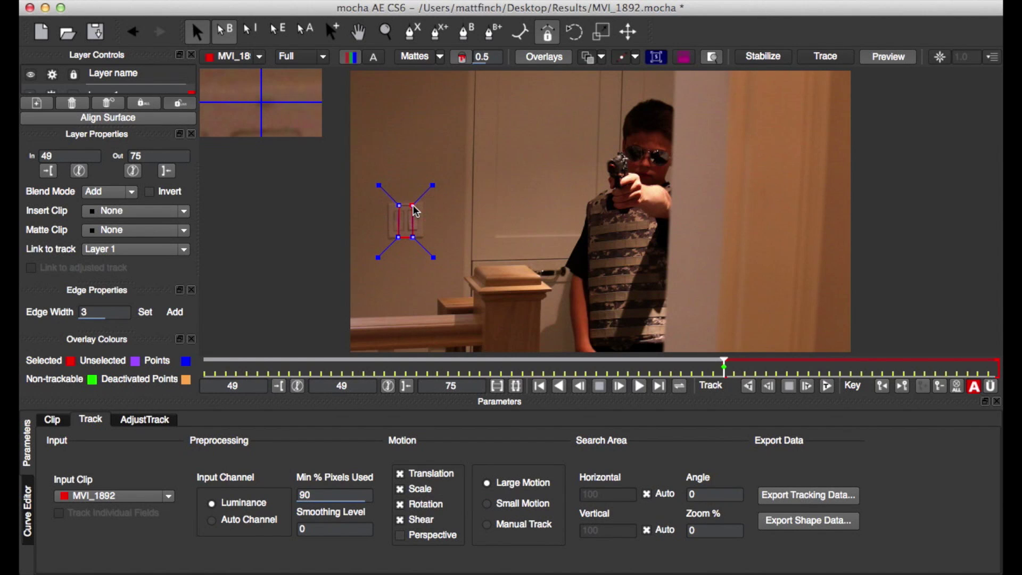
{"action": "left_click", "coordinate": [414, 236]}
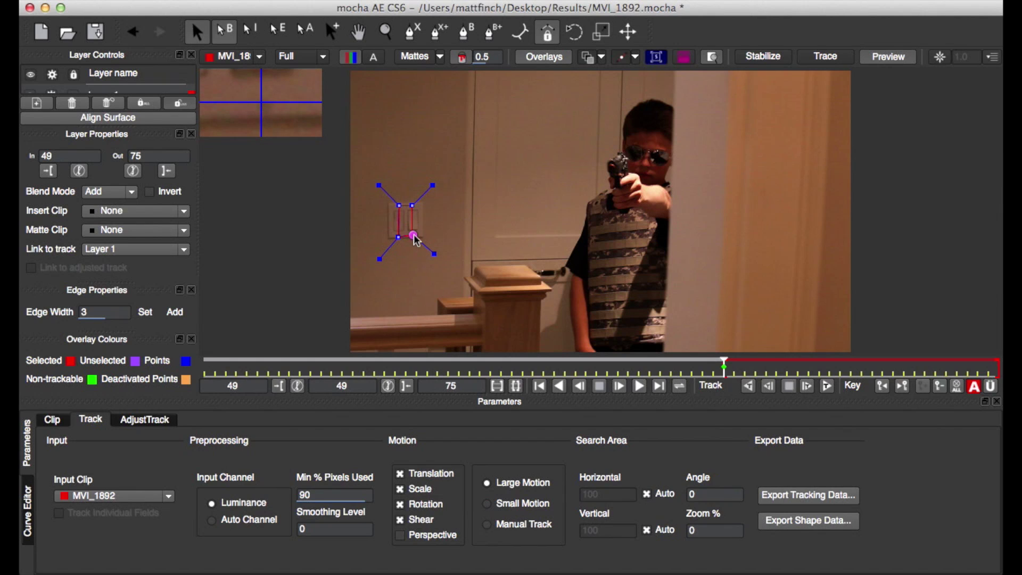
{"action": "left_click_drag", "start_coordinate": [413, 234], "coordinate": [413, 236]}
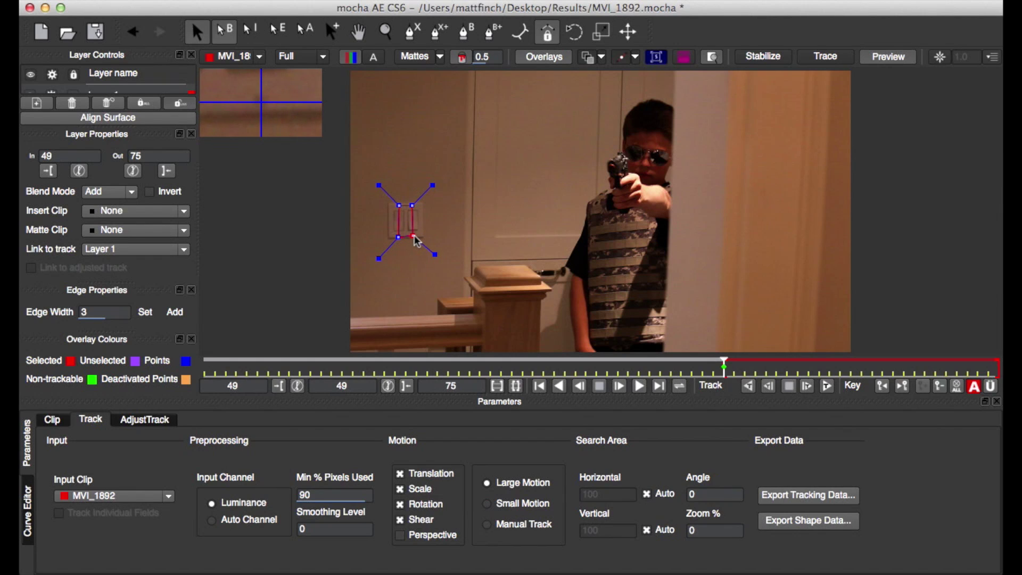
{"action": "left_click", "coordinate": [399, 235]}
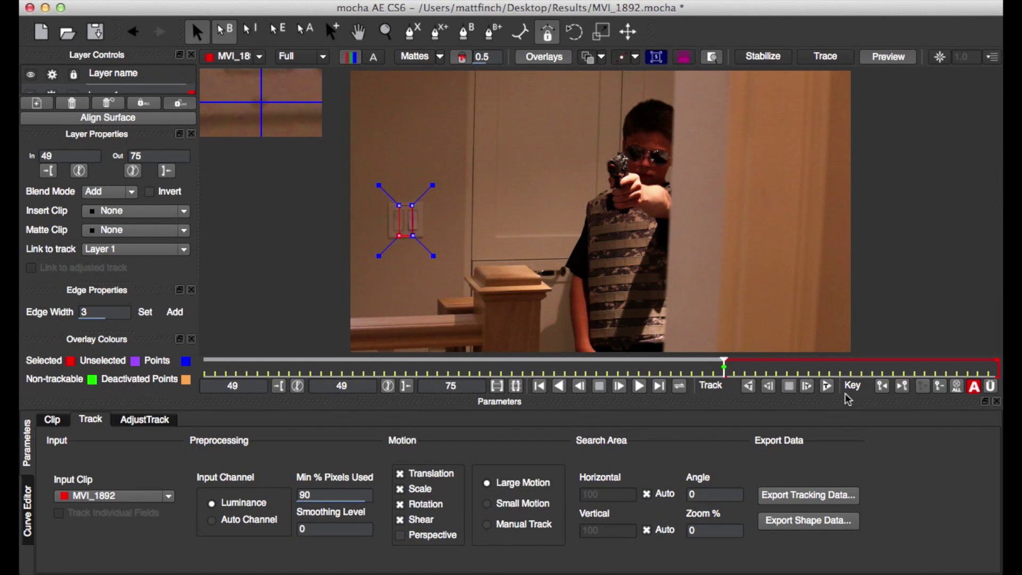
{"action": "left_click", "coordinate": [826, 386]}
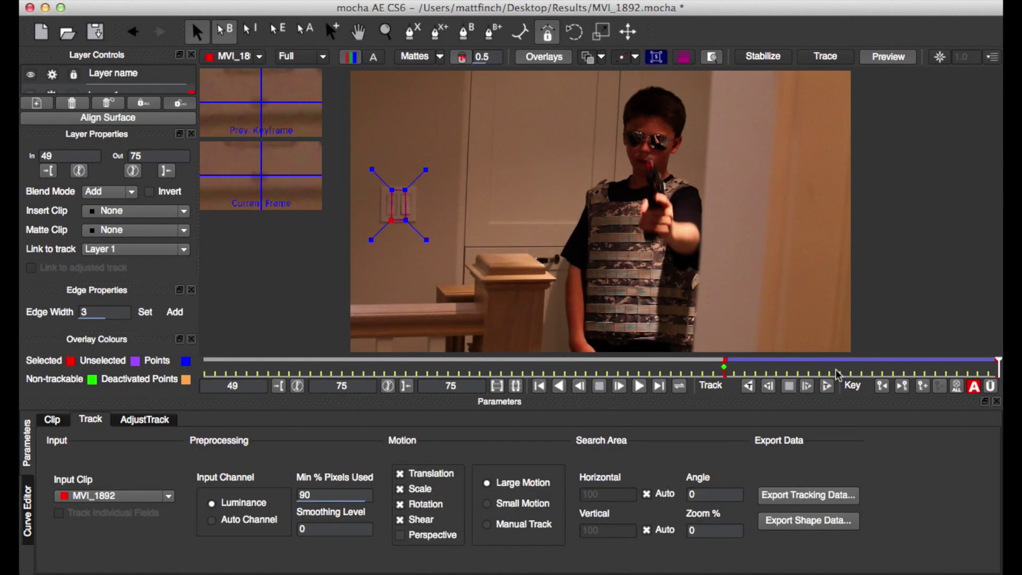
- Copy the tracking data to the clipboard as After Effects Corner Pin [supports motion blur], and close mocha without saving the project
{"action": "left_click", "coordinate": [808, 494]}
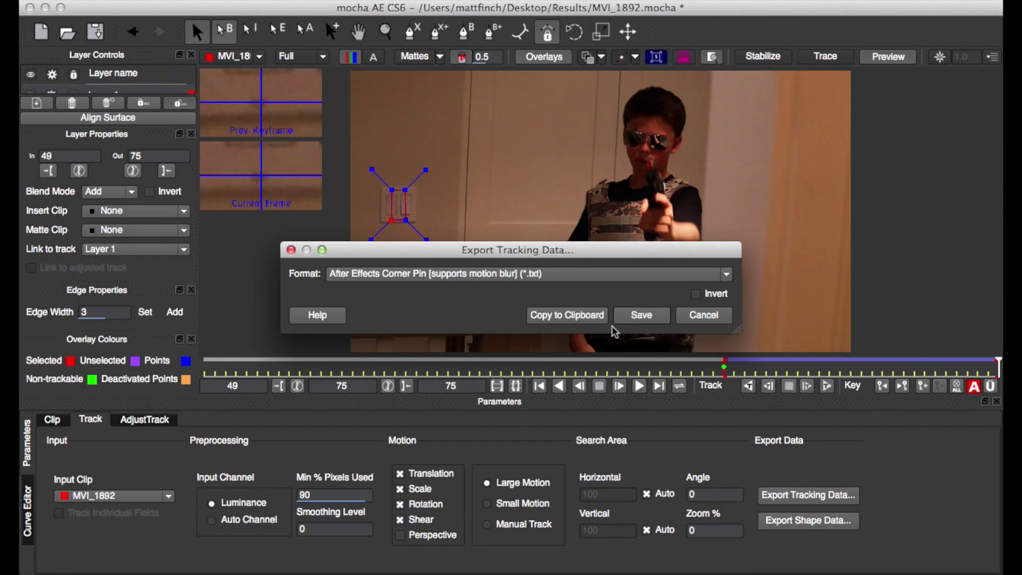
{"action": "left_click", "coordinate": [580, 314]}
{"action": "left_click", "coordinate": [29, 7]}
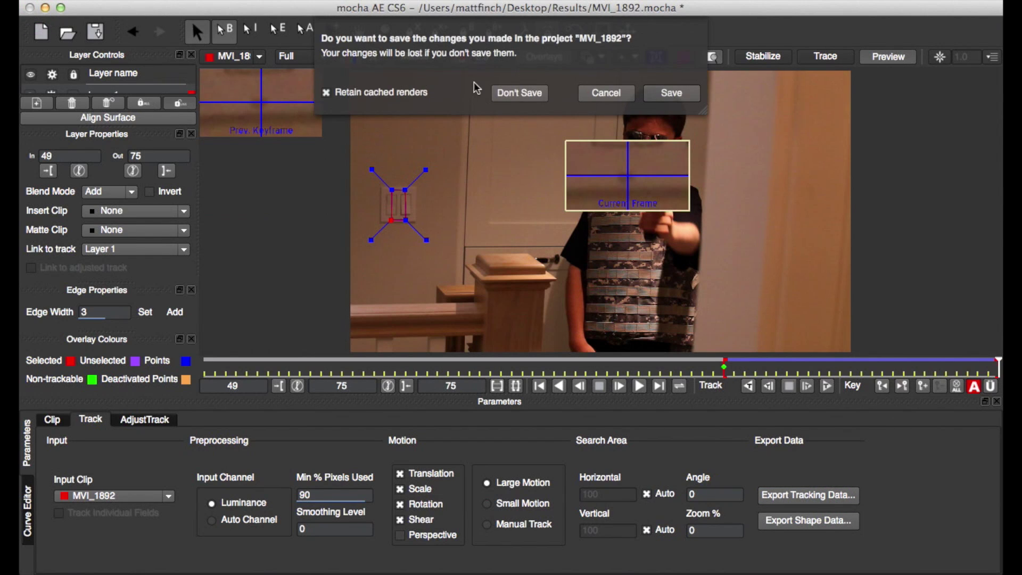
{"action": "left_click", "coordinate": [516, 91]}
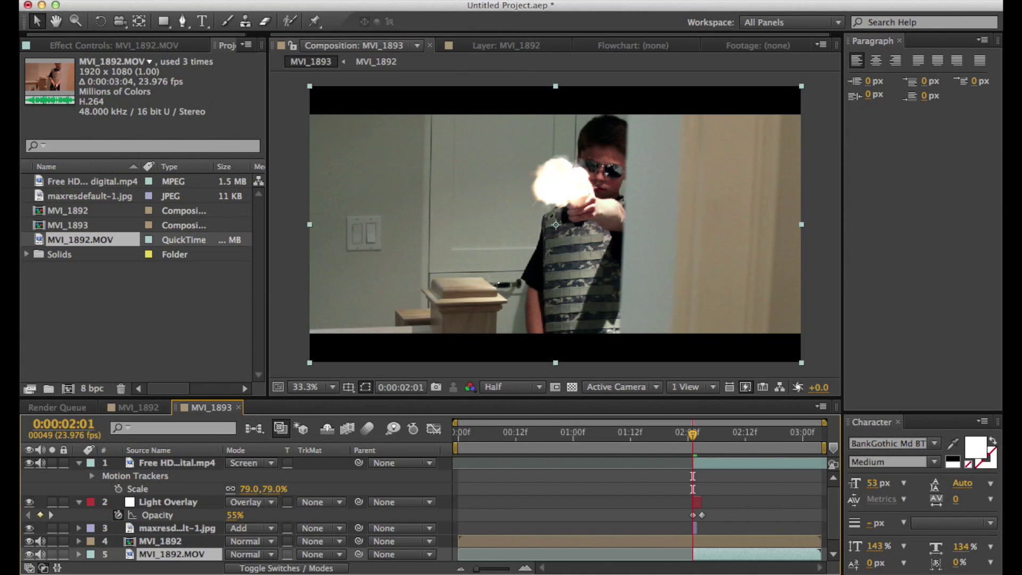
- Add a null object with the pasted tracking data, remove its portion before 0:00:02:01, and play back the result
{"action": "left_click", "coordinate": [300, 0]}
{"action": "mouse_move", "coordinate": [481, 11]}
{"action": "left_click", "coordinate": [540, 72]}
{"action": "key", "text": "super+shift+d"}
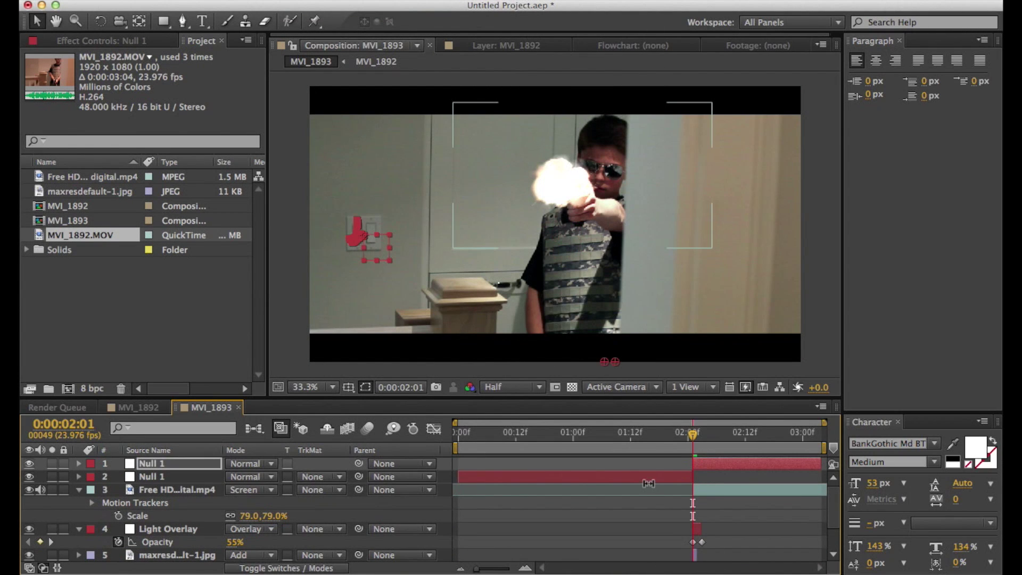
{"action": "left_click", "coordinate": [648, 477]}
{"action": "key", "text": "Delete"}
{"action": "key", "text": "space"}
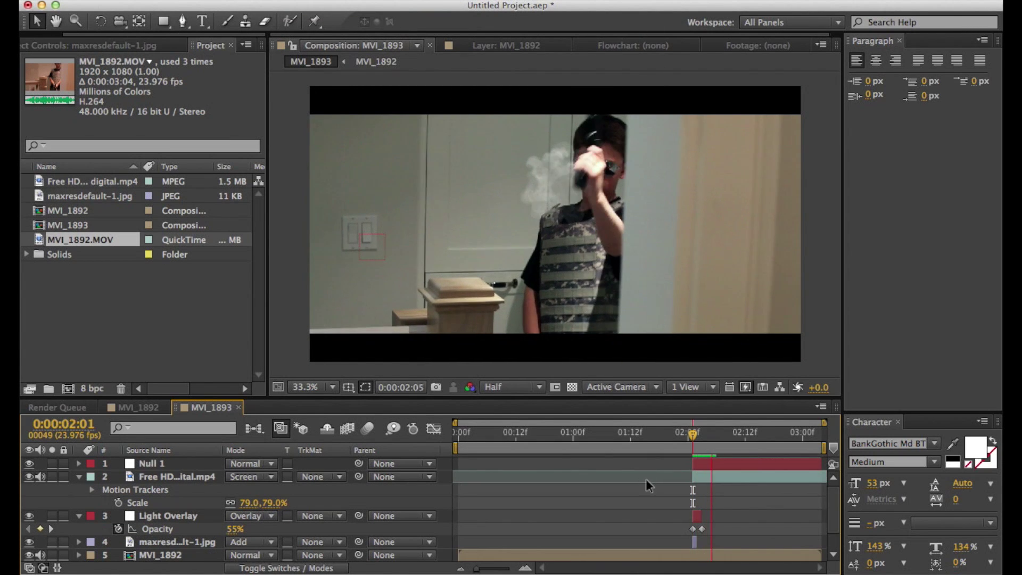
{"action": "key", "text": "space"}
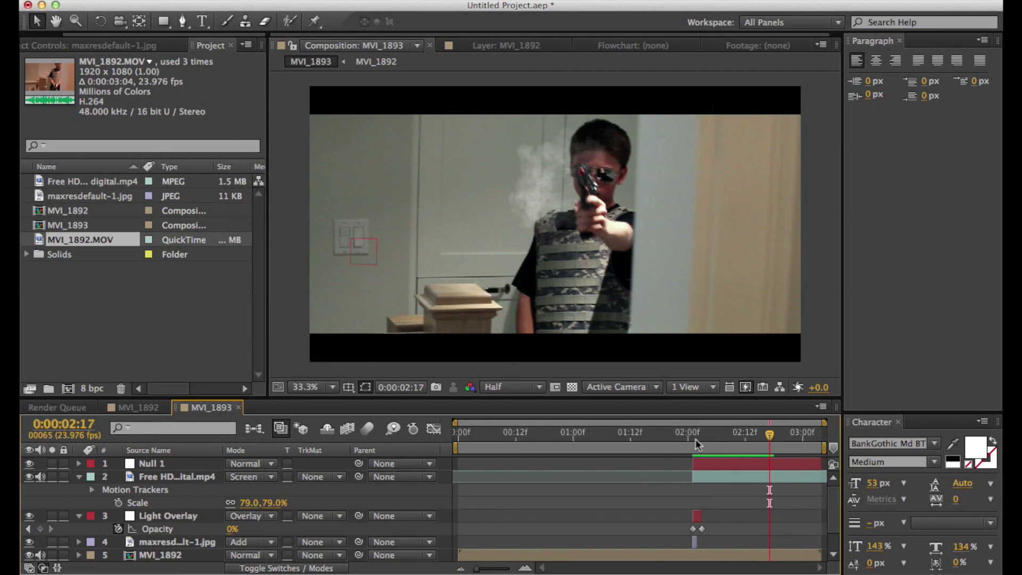
- At 0:00:02:01, parent the smoke layer to Null 1 and collapse the smoke and Light Overlay layer properties
{"action": "left_click", "coordinate": [694, 439]}
{"action": "left_click", "coordinate": [700, 472]}
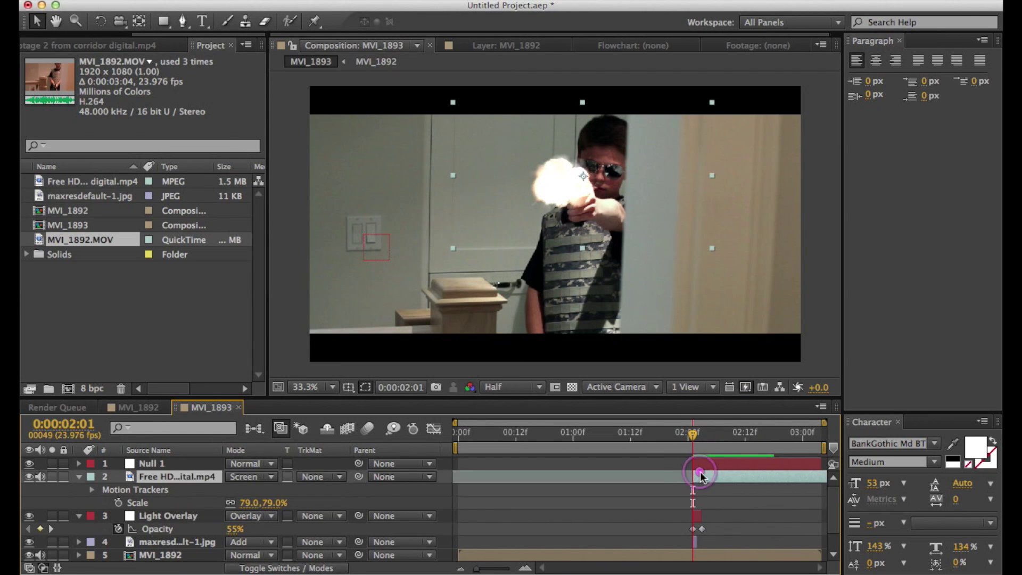
{"action": "left_click", "coordinate": [415, 485]}
{"action": "left_click", "coordinate": [415, 480]}
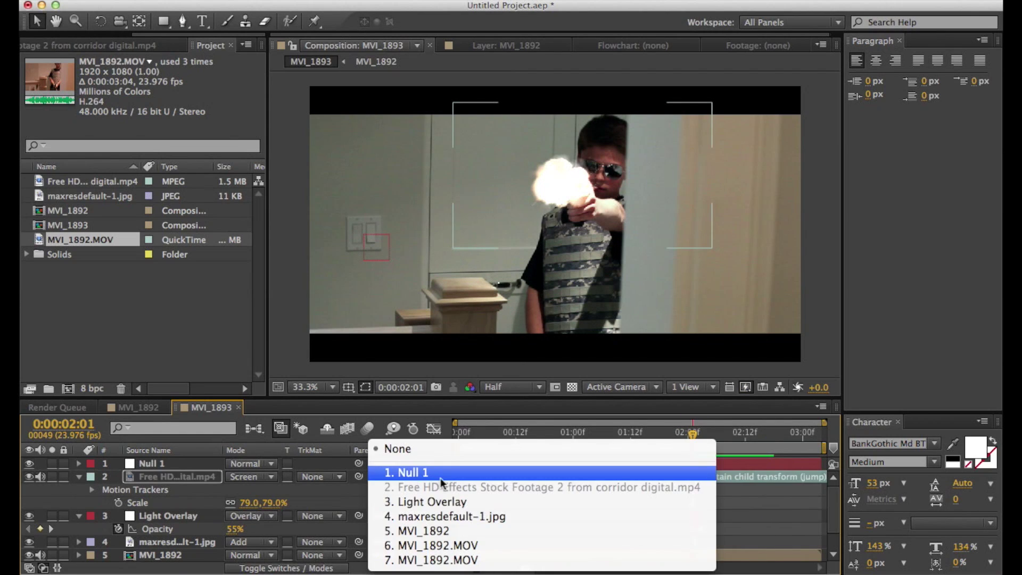
{"action": "left_click", "coordinate": [440, 478]}
{"action": "left_click", "coordinate": [78, 476]}
{"action": "left_click", "coordinate": [79, 477]}
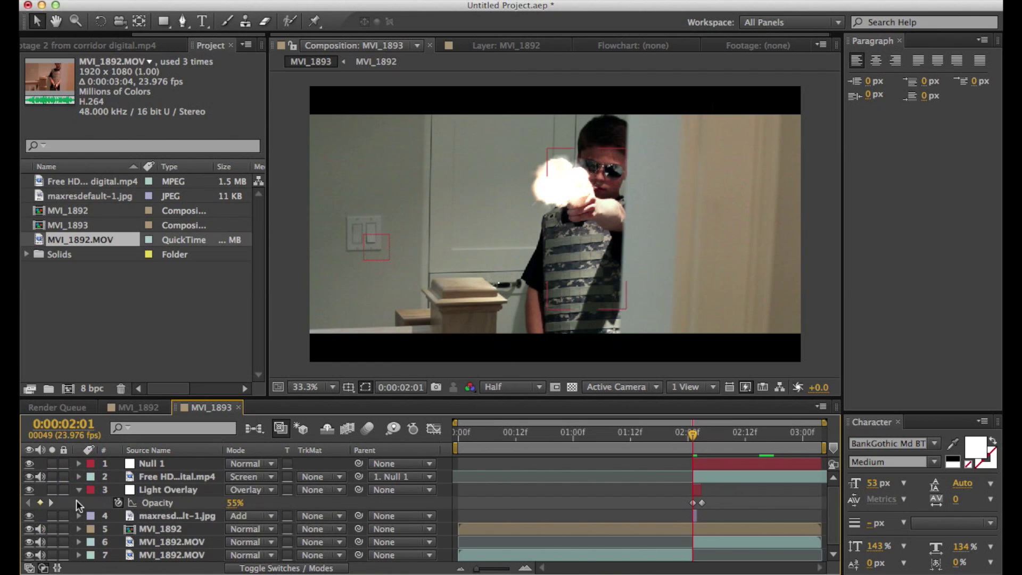
{"action": "left_click", "coordinate": [80, 489]}
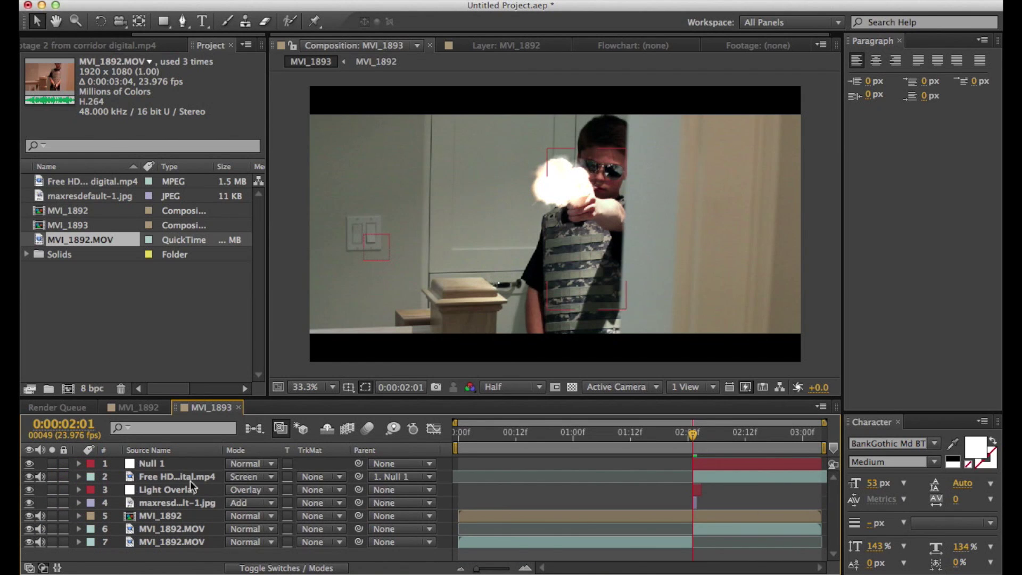
- Enable motion blur for the composition and the smoke layer, and preview the shot
{"action": "left_click", "coordinate": [369, 428]}
{"action": "left_click", "coordinate": [287, 560]}
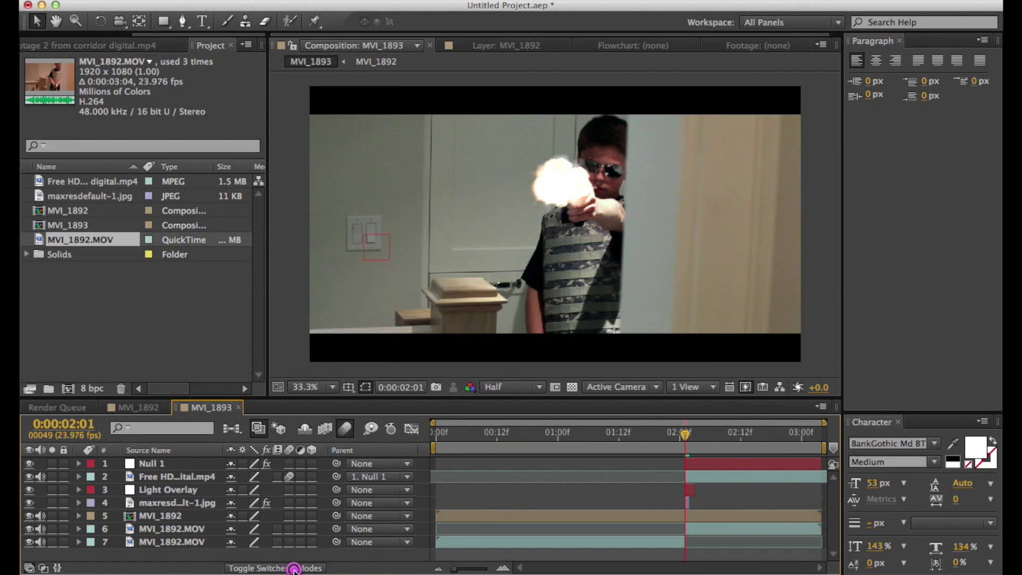
{"action": "left_click", "coordinate": [290, 567]}
{"action": "key", "text": "KP_0"}
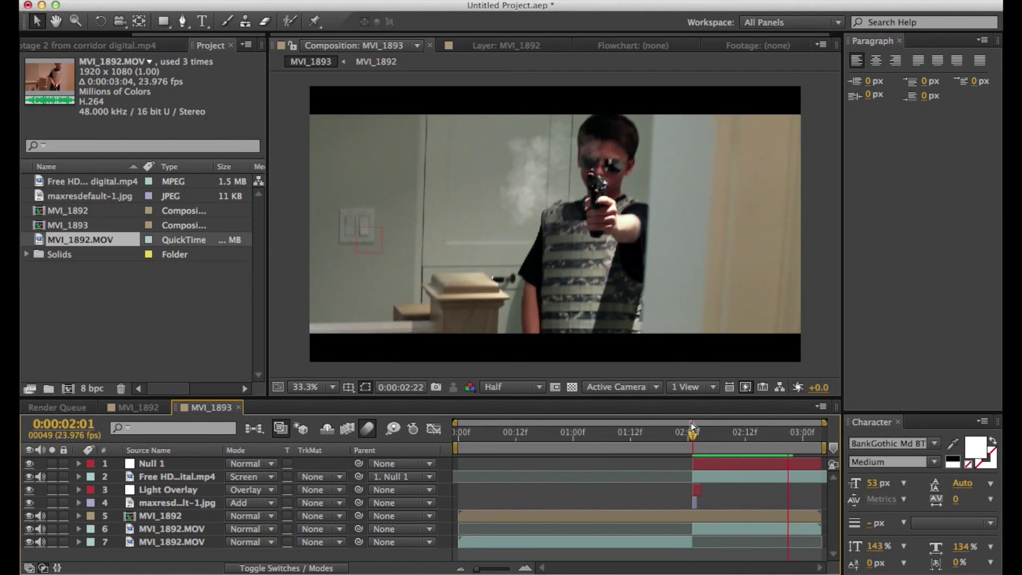
{"action": "left_click_drag", "start_coordinate": [692, 442], "coordinate": [673, 441]}
{"action": "key", "text": "space"}
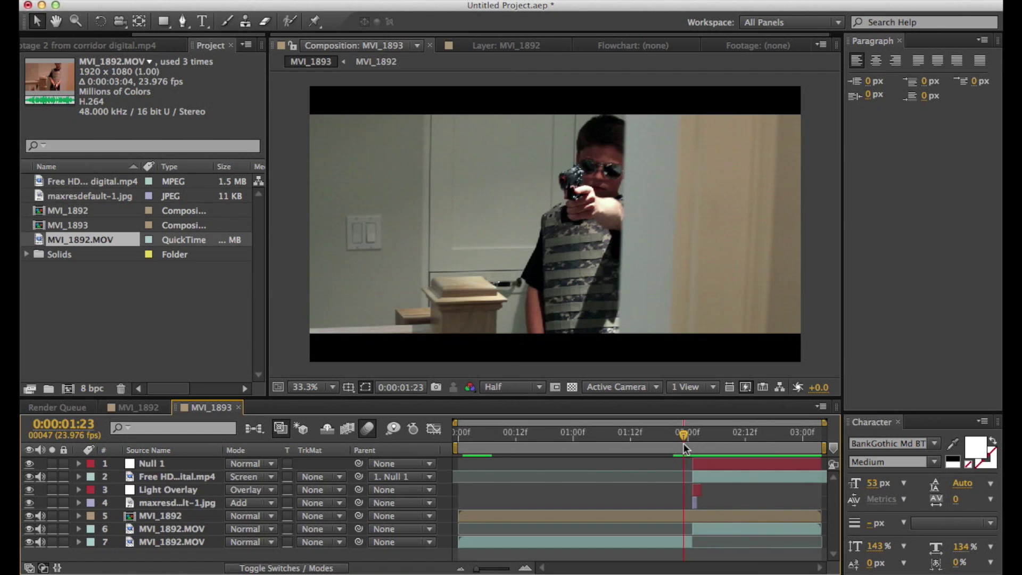
{"action": "key", "text": "space"}
- Time-stretch the smoke layer and play it back from 0:00:02:01
{"action": "right_click", "coordinate": [713, 483]}
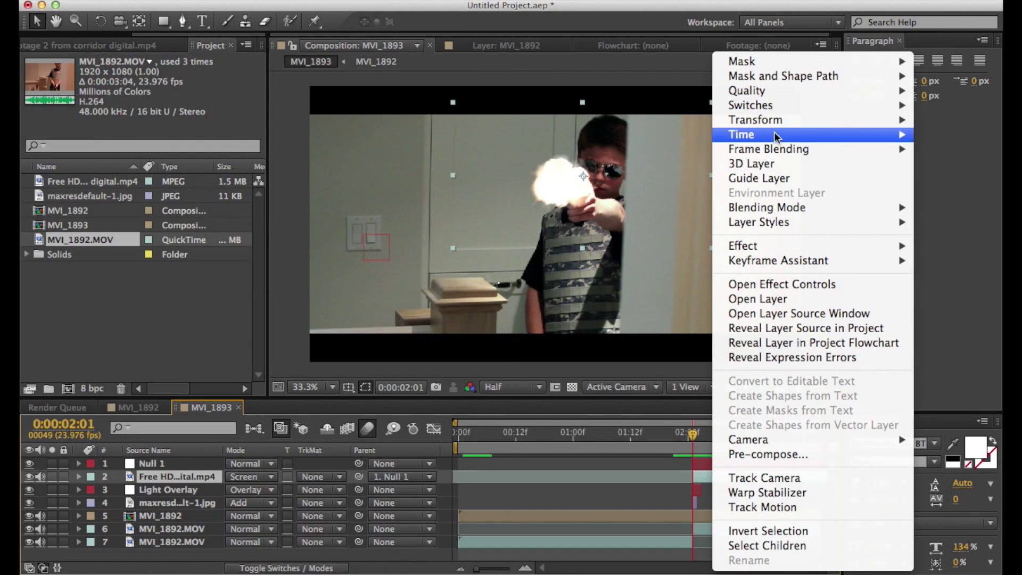
{"action": "mouse_move", "coordinate": [774, 133]}
{"action": "left_click", "coordinate": [653, 168]}
{"action": "key", "text": "Return"}
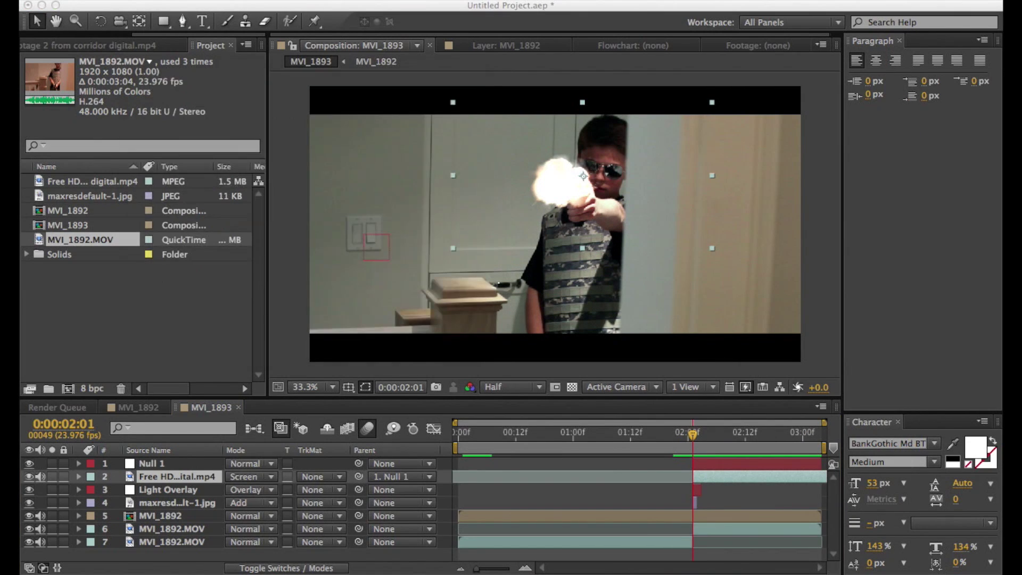
{"action": "key", "text": "space"}
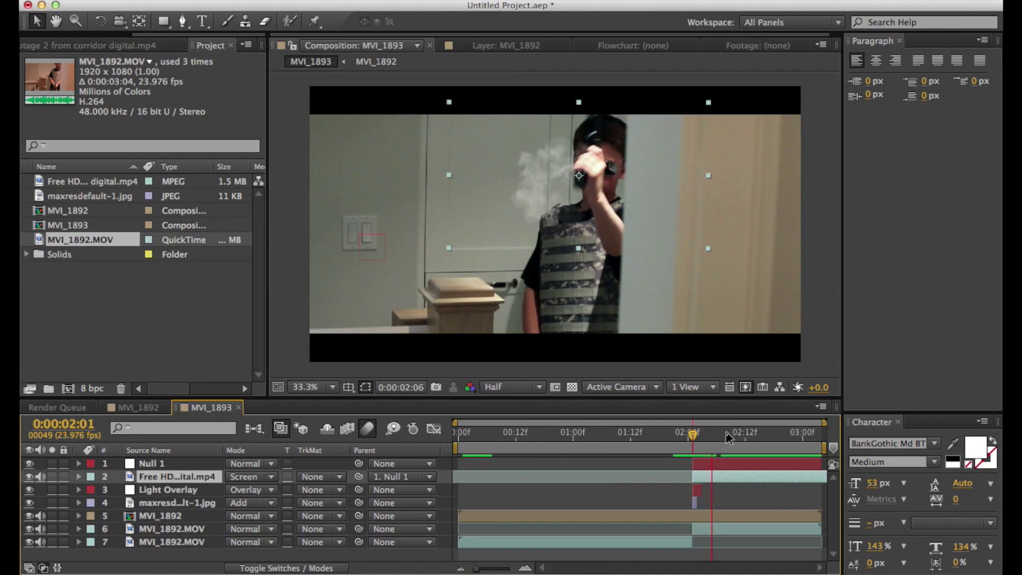
{"action": "key", "text": "space"}
- Play back the gunshot repeatedly from just before the muzzle flash to review the flash, light overlay and tracked smoke
{"action": "left_click", "coordinate": [696, 489]}
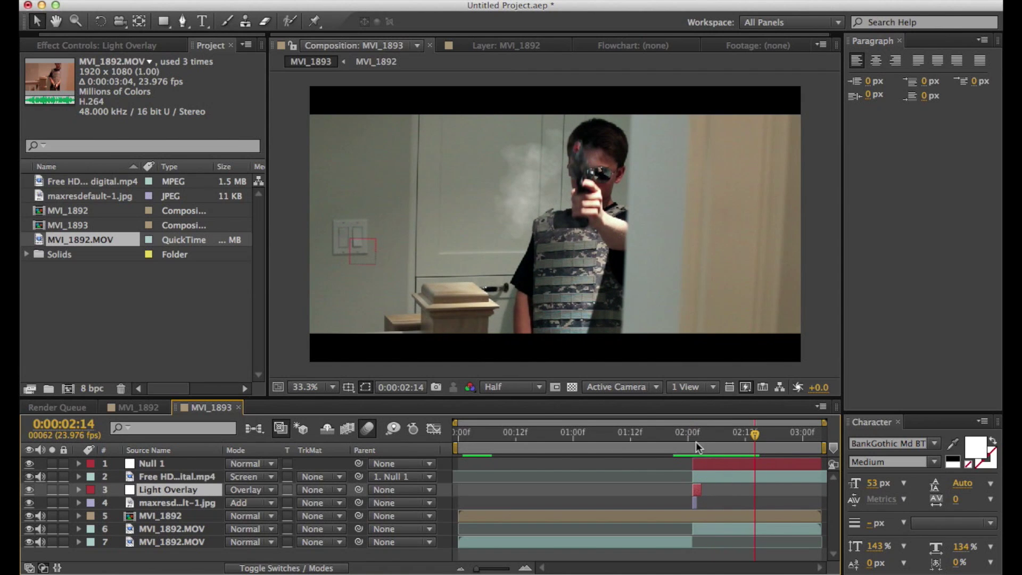
{"action": "left_click_drag", "start_coordinate": [695, 434], "coordinate": [680, 432]}
{"action": "key", "text": "space"}
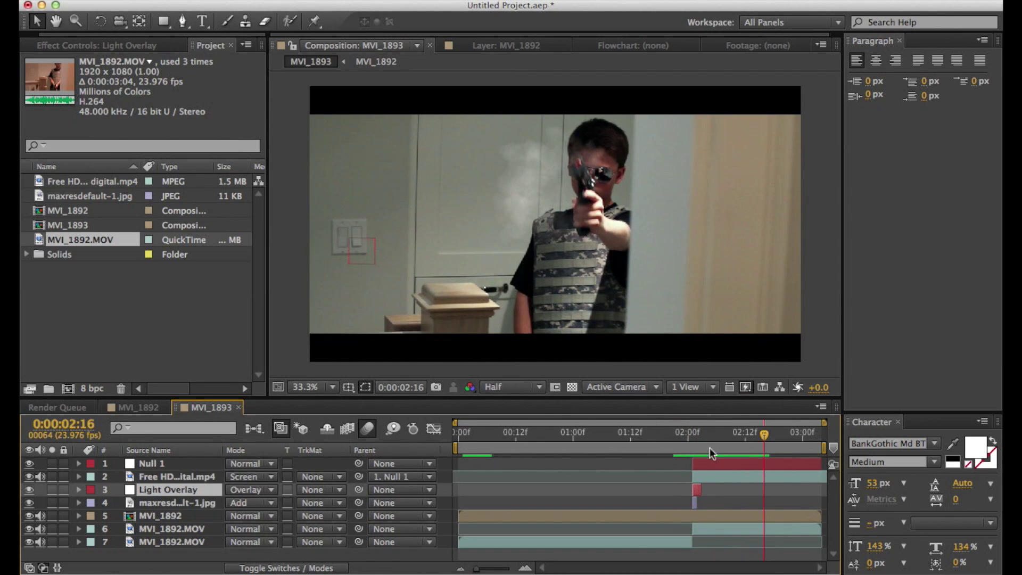
{"action": "left_click", "coordinate": [679, 437]}
{"action": "key", "text": "space"}
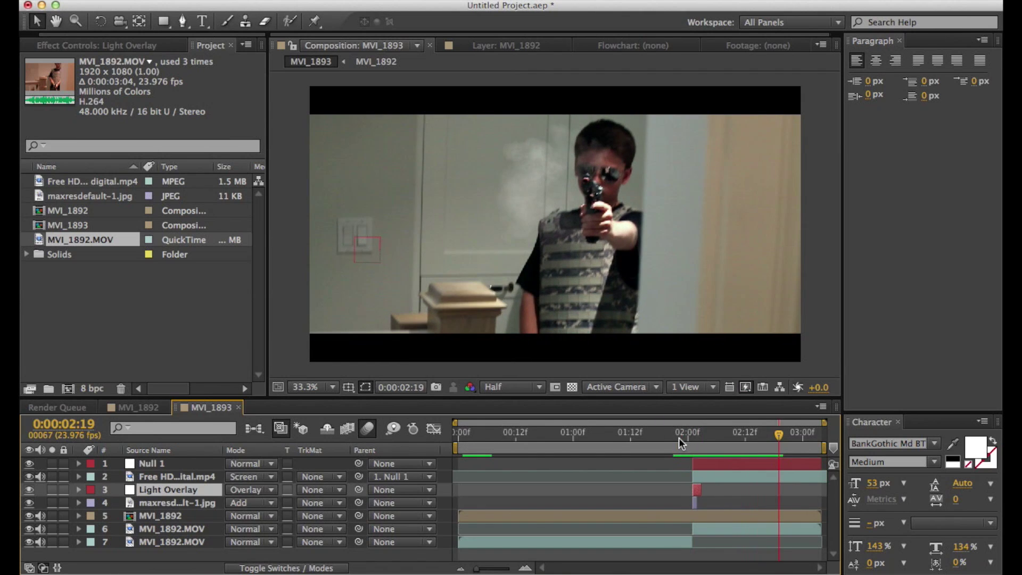
{"action": "key", "text": "space"}
{"action": "left_click", "coordinate": [766, 487]}
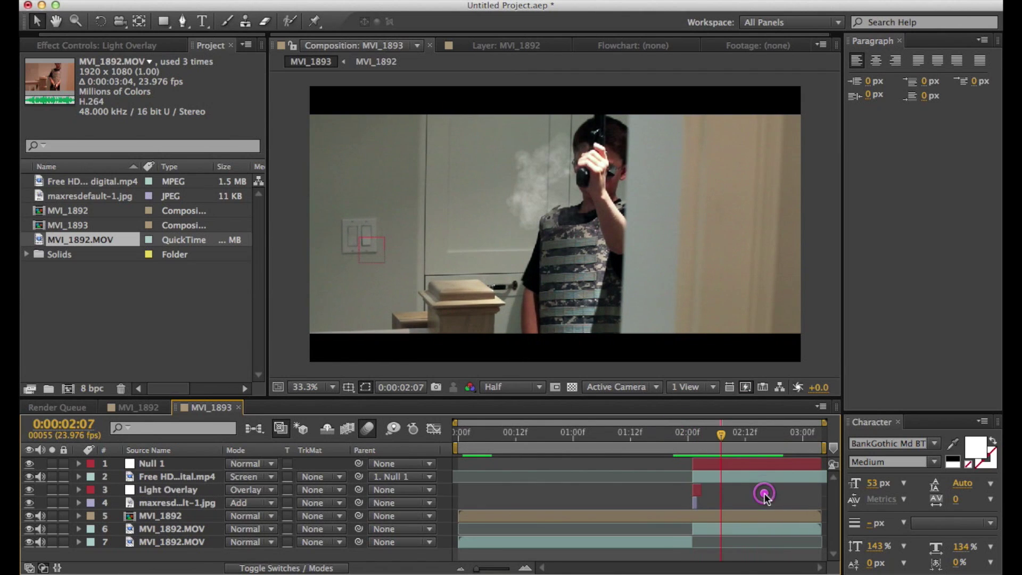
{"action": "left_click", "coordinate": [671, 436]}
{"action": "key", "text": "space"}
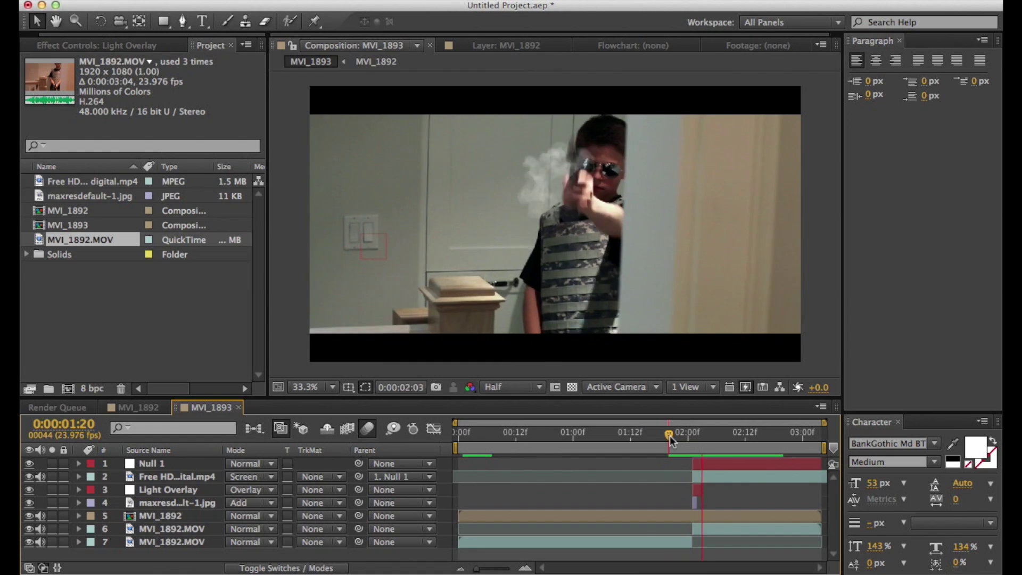